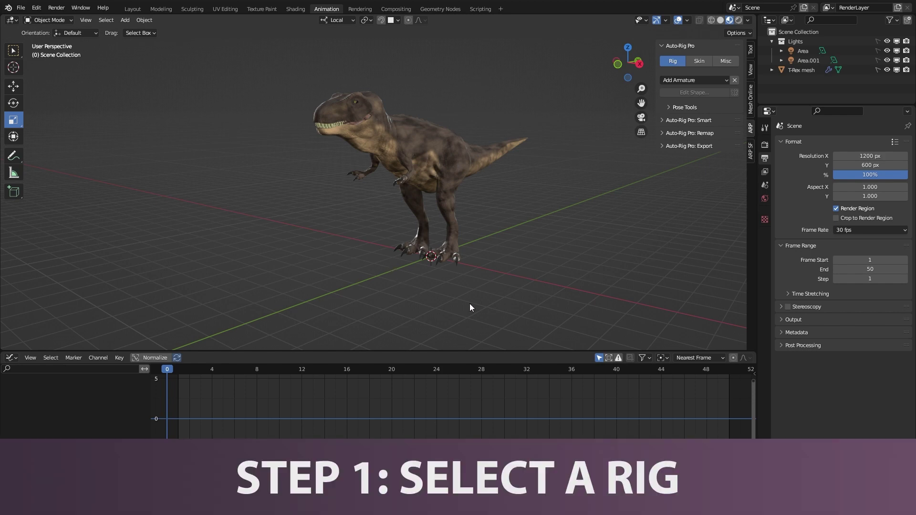
# - Add the Allosaur armature preset from Auto-Rig Pro to the scene with the T-Rex mesh
pyautogui.click(726, 80)
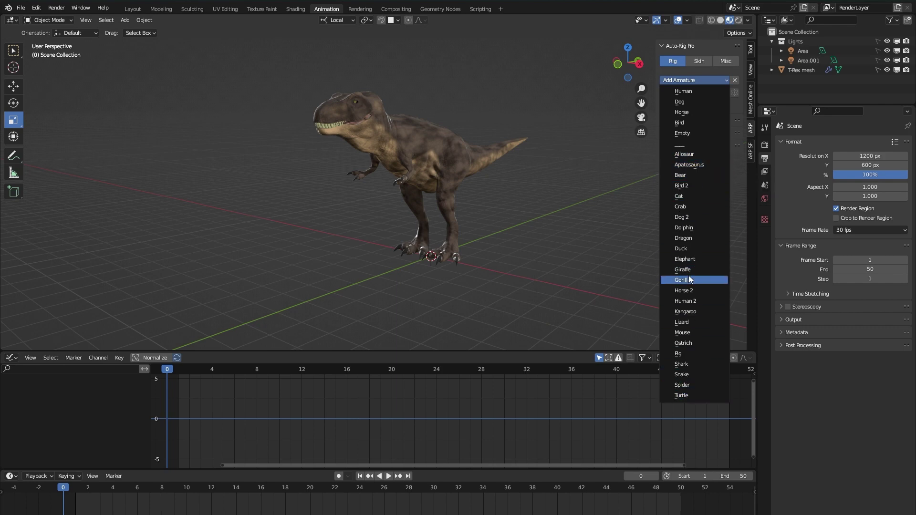
pyautogui.click(691, 156)
pyautogui.scroll(-2, 537, 191)
pyautogui.moveTo(541, 193); pyautogui.dragTo(482, 207, button='middle')
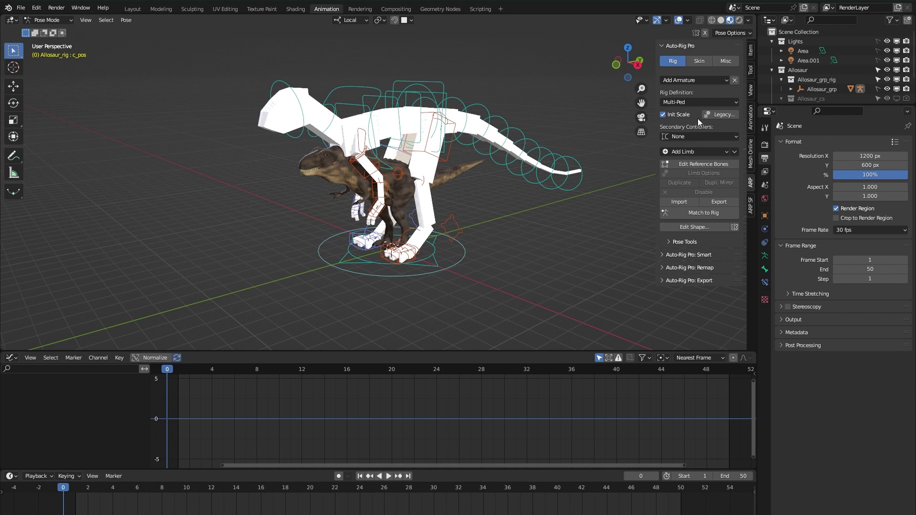
# - Set the rig's character name to Trex
pyautogui.click(724, 61)
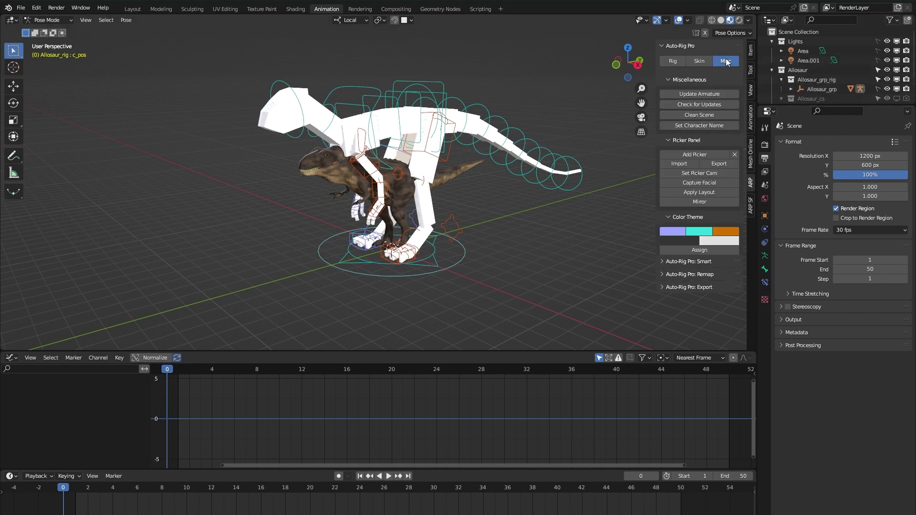
pyautogui.click(692, 126)
pyautogui.click(648, 144)
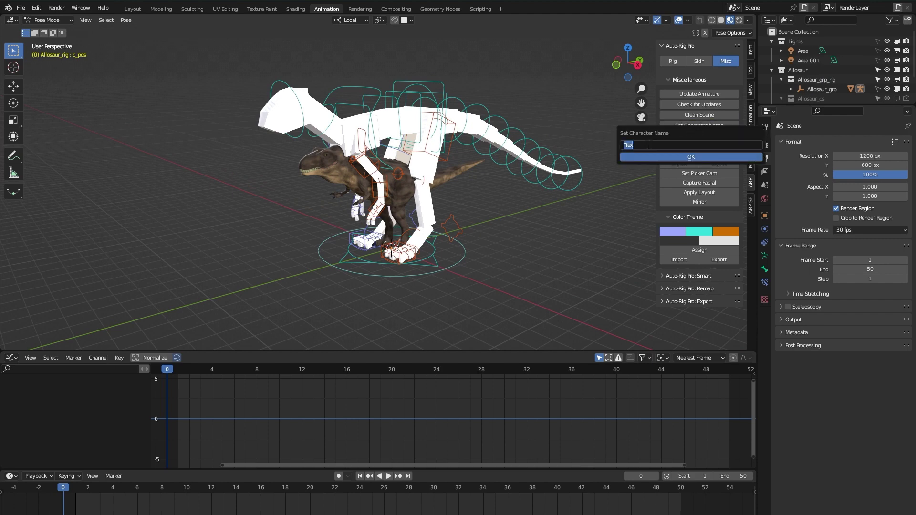
pyautogui.click(684, 157)
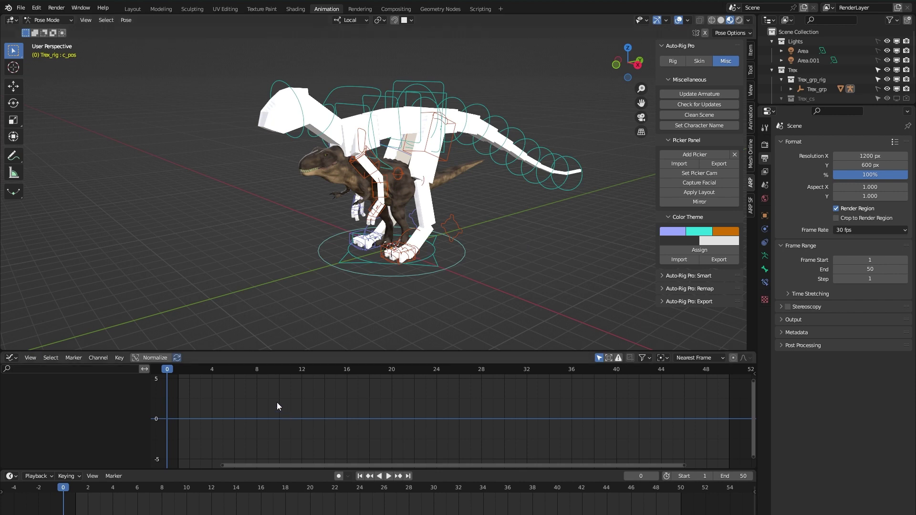
# - Switch the graph editor area to the Action Editor and assign the Allosaur_walk action to the rig
pyautogui.hotkey('ctrl', 'Tab')
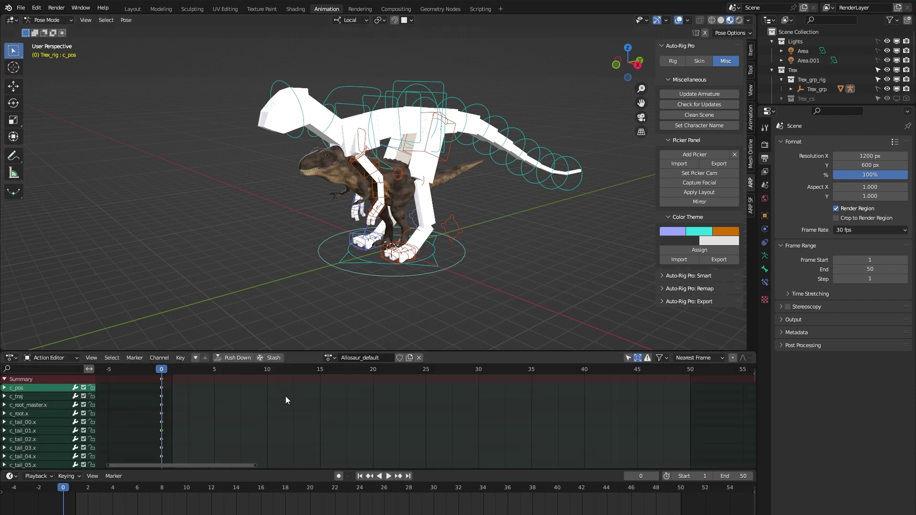
pyautogui.click(333, 356)
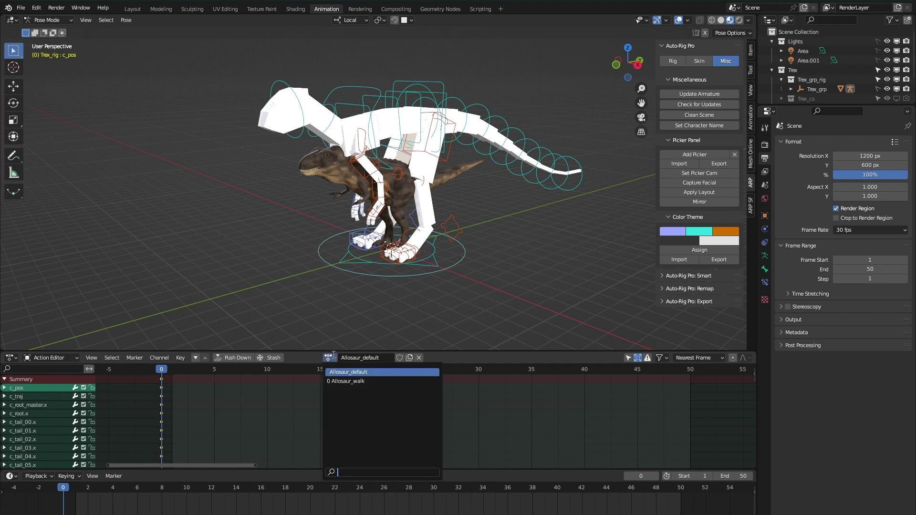
pyautogui.click(340, 382)
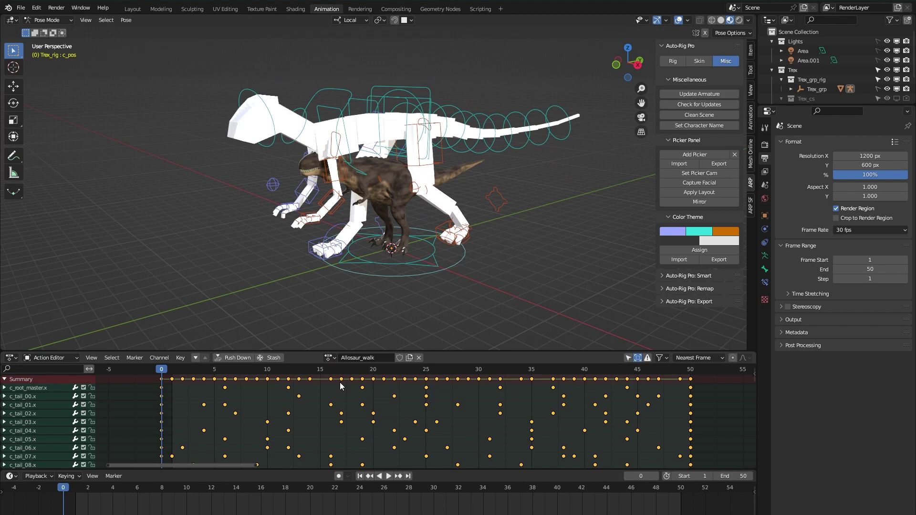
# - Play the Allosaur_walk animation to check the motion, stop it and return to frame 0
pyautogui.press('space')
pyautogui.press('g')
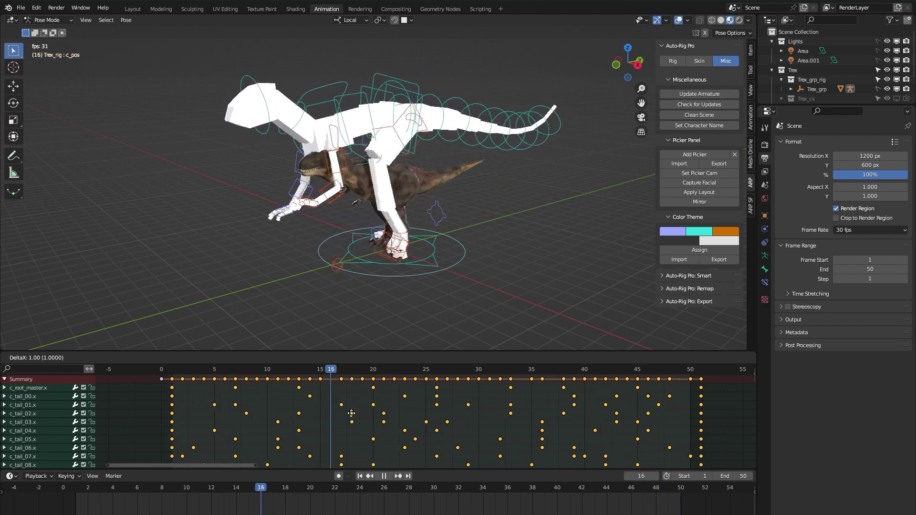
pyautogui.click(345, 417)
pyautogui.press('space')
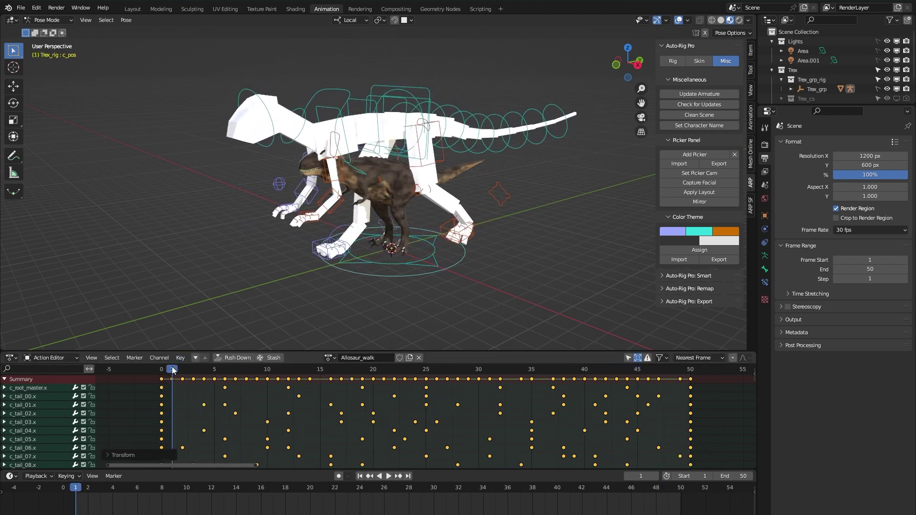
pyautogui.moveTo(172, 370); pyautogui.dragTo(162, 372)
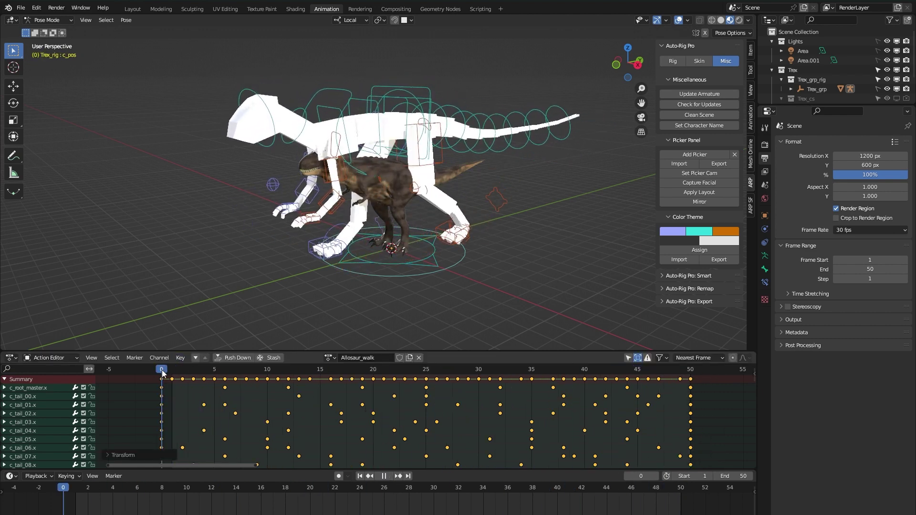
# - Enable the fake user on the Allosaur_walk action, and load Allosaur_default with its fake user enabled too
pyautogui.click(399, 358)
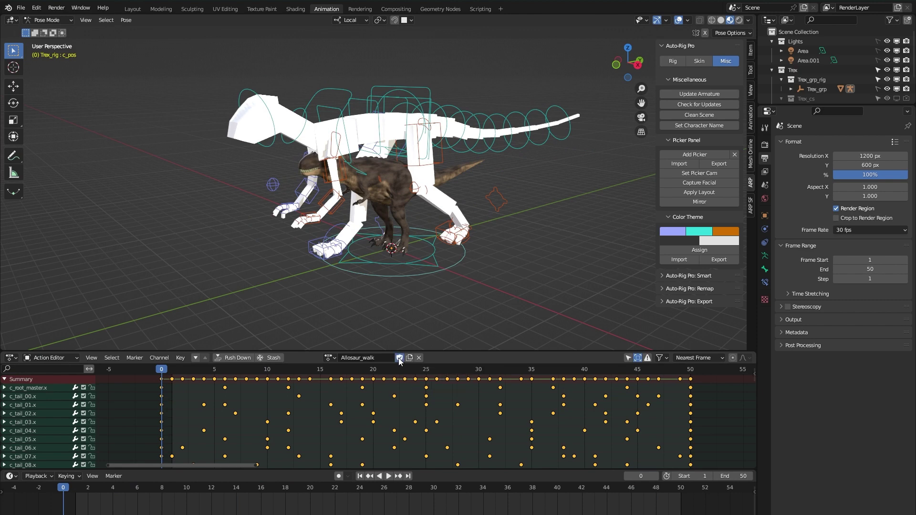
pyautogui.click(331, 358)
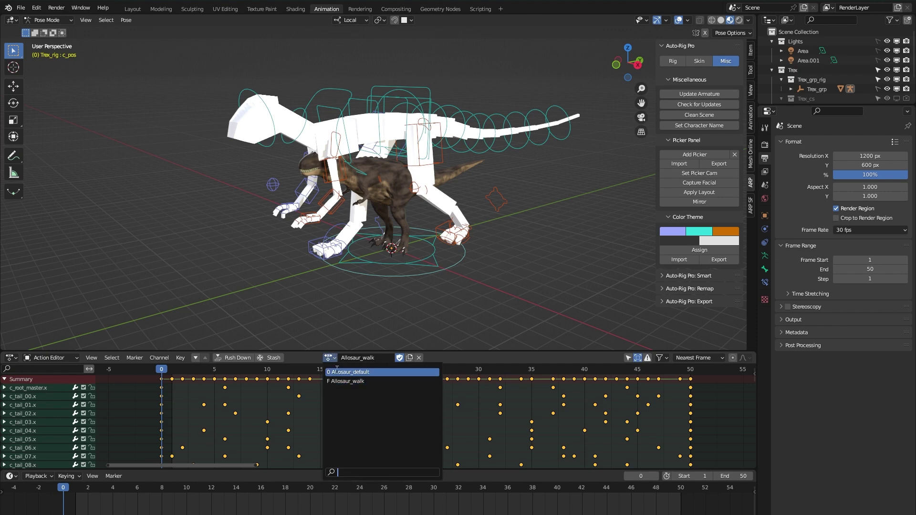
pyautogui.click(350, 376)
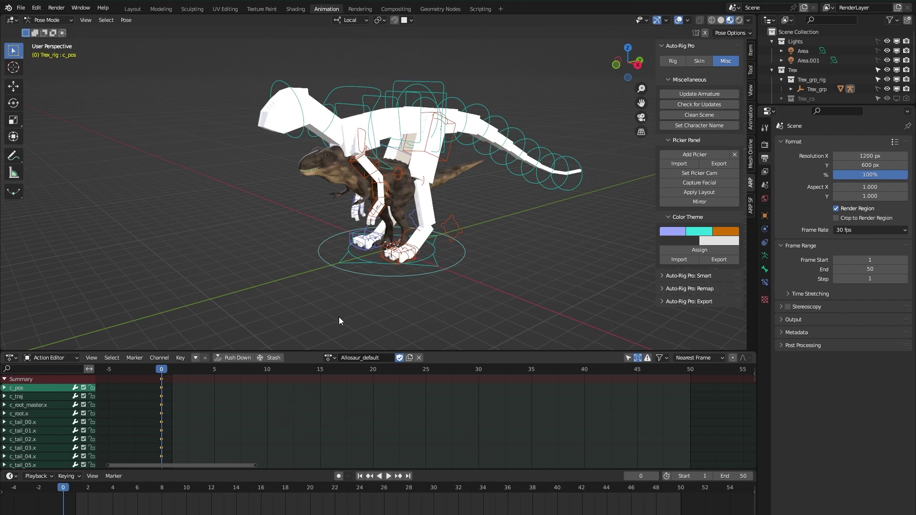
# - In right orthographic view, open the rig's reference bones for editing and match them back to the rig
pyautogui.moveTo(285, 288)
pyautogui.mouseDown(button='middle')
pyautogui.moveTo(274, 285)
pyautogui.moveTo(300, 285)
pyautogui.mouseUp(button='middle')
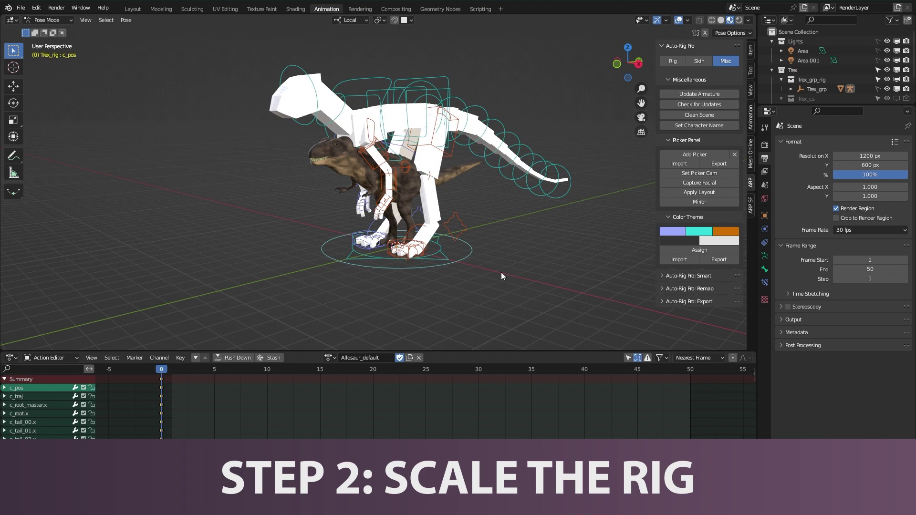
pyautogui.press('KP_3')
pyautogui.scroll(2, 469, 275)
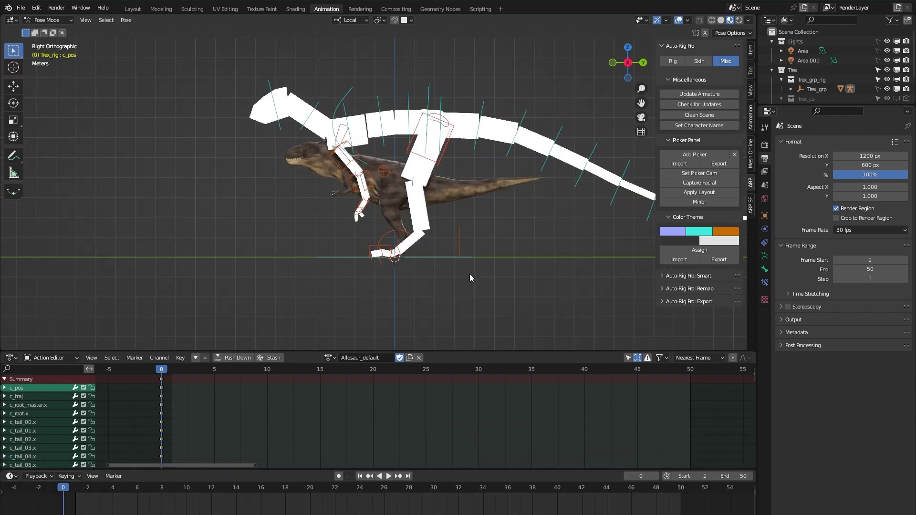
pyautogui.scroll(-1, 469, 274)
pyautogui.keyDown('shift'); pyautogui.moveTo(506, 264); pyautogui.dragTo(424, 250, button='middle'); pyautogui.keyUp('shift')
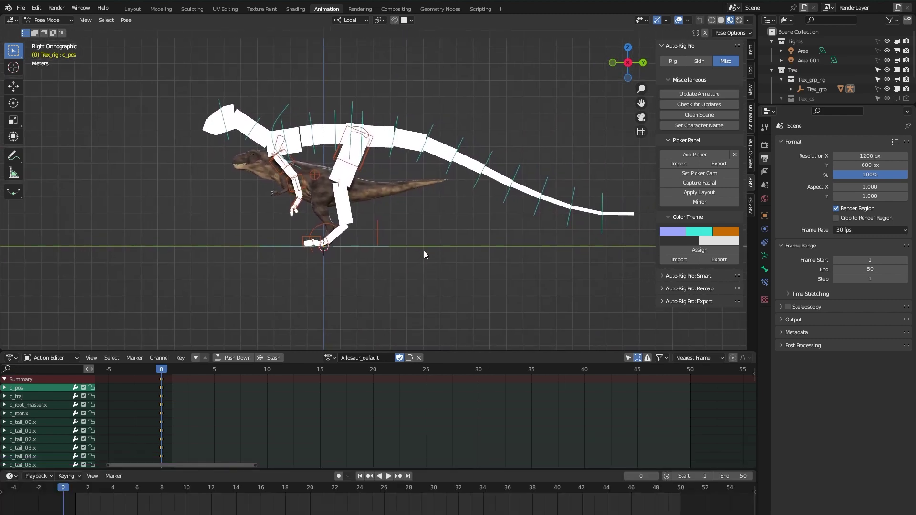
pyautogui.hotkey('ctrl', 'Tab')
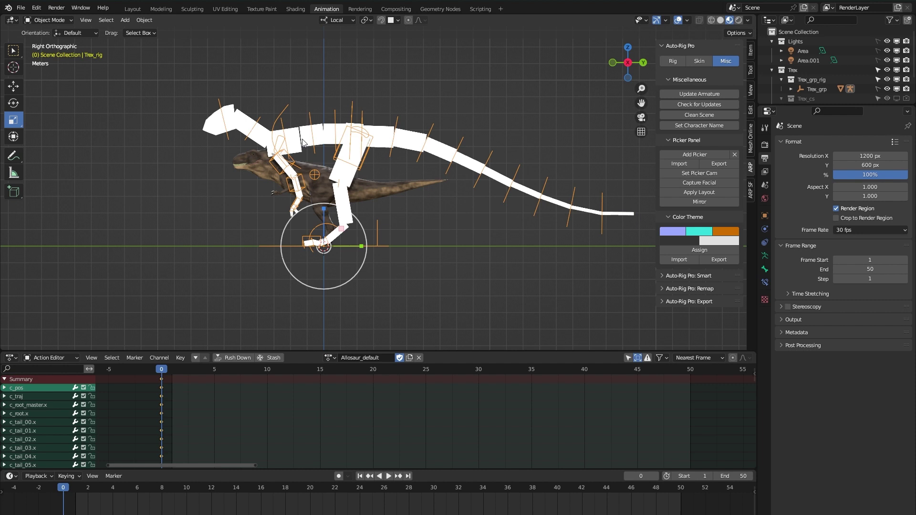
pyautogui.click(671, 61)
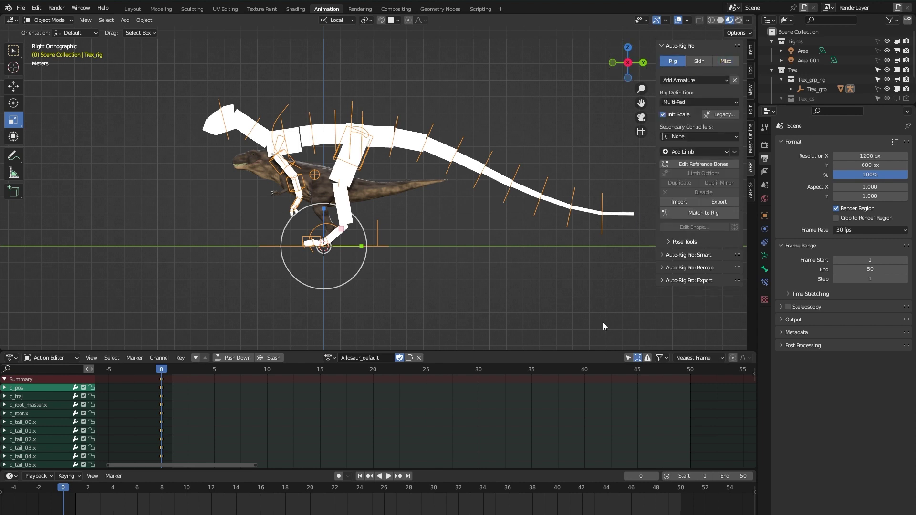
pyautogui.click(683, 164)
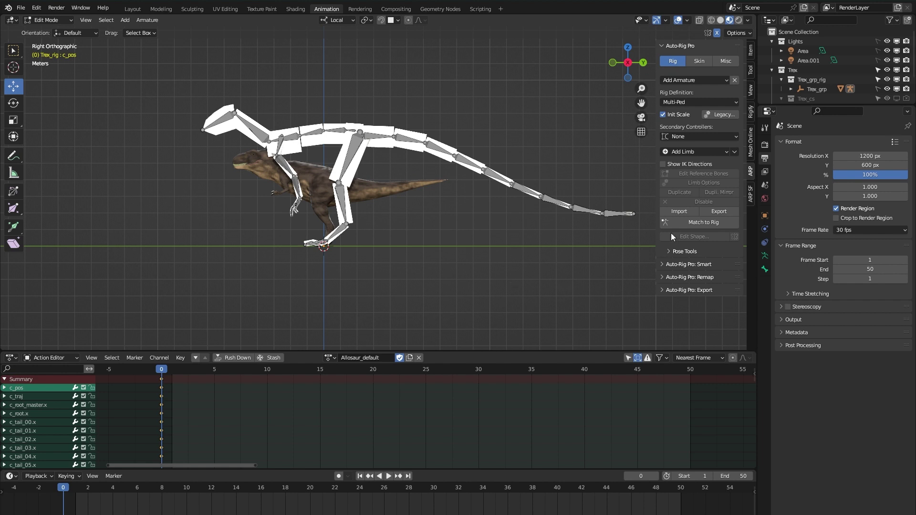
pyautogui.click(690, 223)
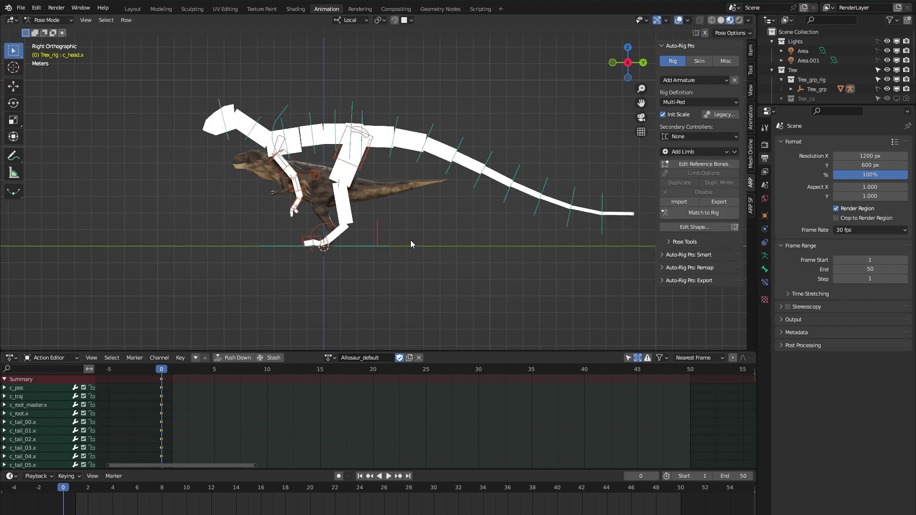
# - Scale the whole rig down in Object Mode until it roughly fits the T-Rex mesh
pyautogui.hotkey('ctrl', 'Tab')
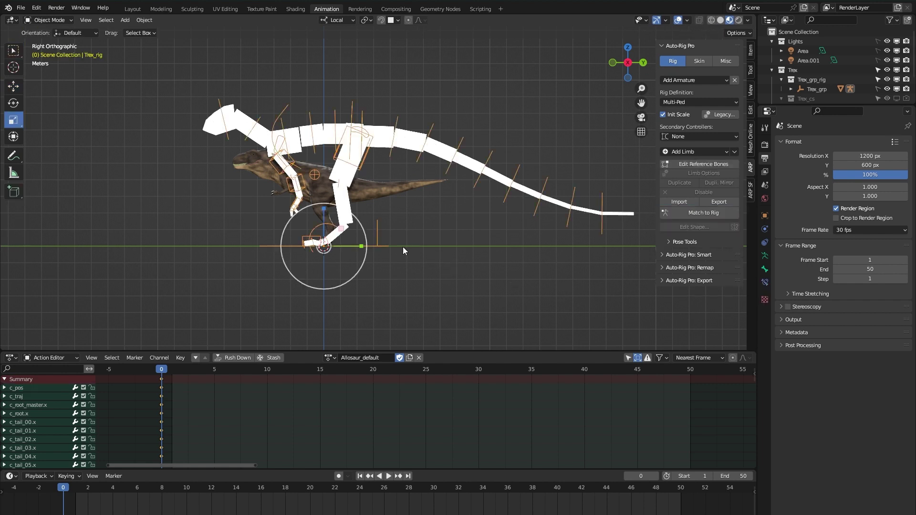
pyautogui.moveTo(316, 229); pyautogui.dragTo(312, 226)
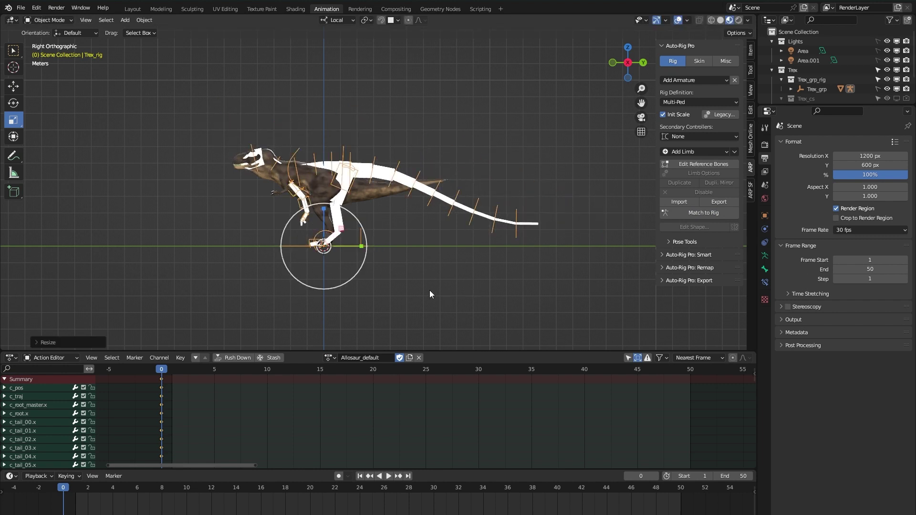
pyautogui.click(490, 303)
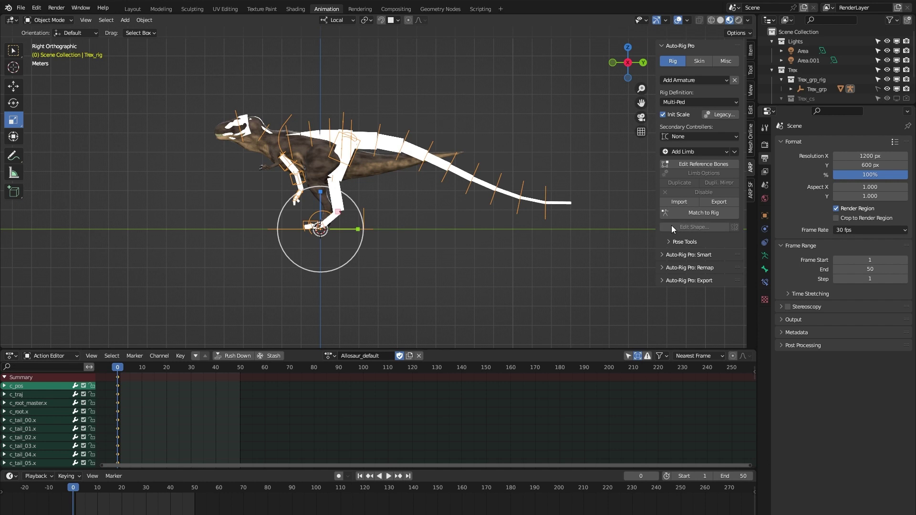
# - Run Match to Rig with action scale compensation enabled, toggling the checkbox for the Allosaur_default action
pyautogui.click(683, 213)
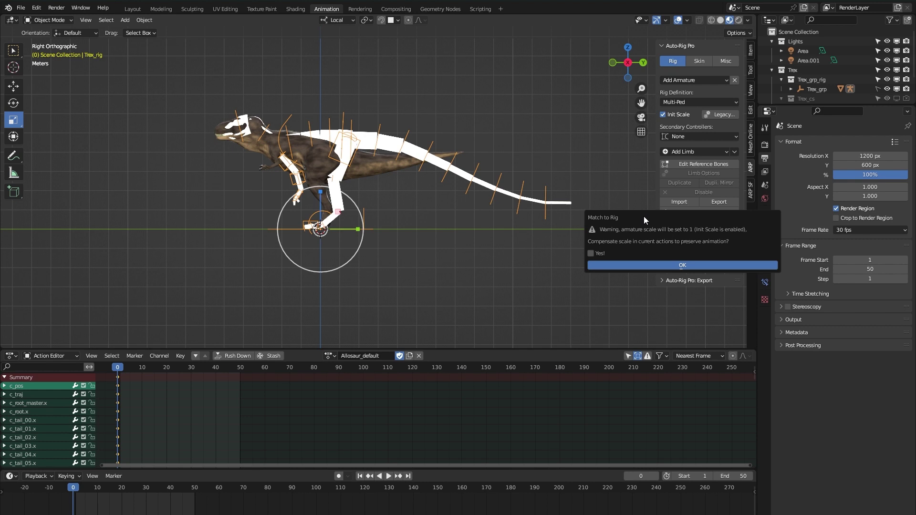
pyautogui.click(590, 253)
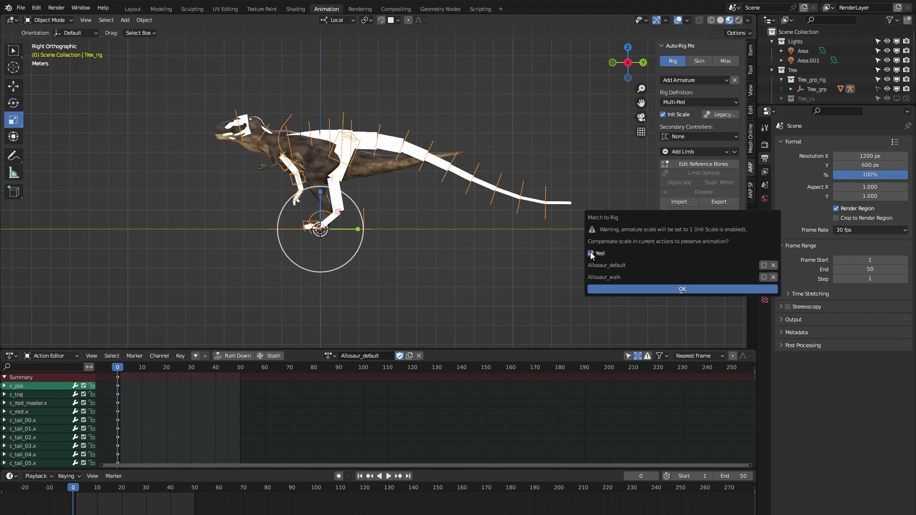
pyautogui.click(763, 265)
pyautogui.click(685, 291)
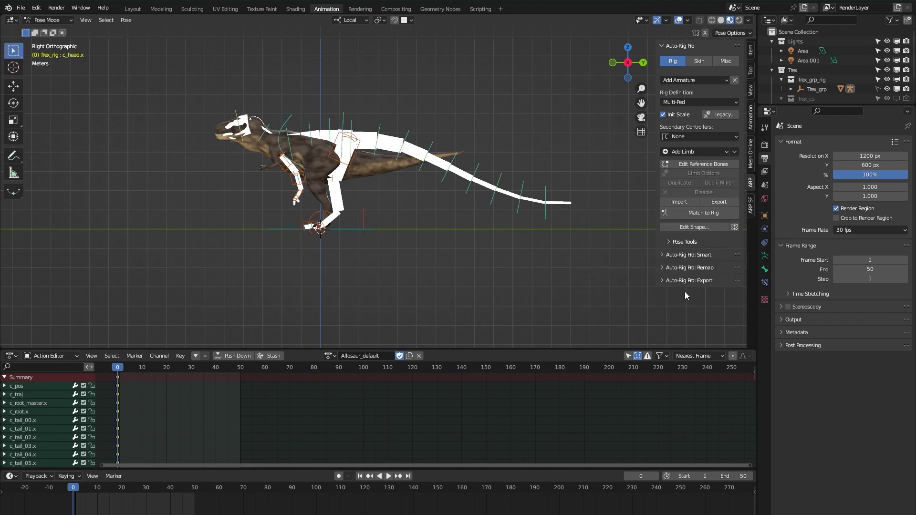
# - Play the Allosaur_walk action on the scaled rig, return to frame 0 and reload Allosaur_default
pyautogui.click(331, 355)
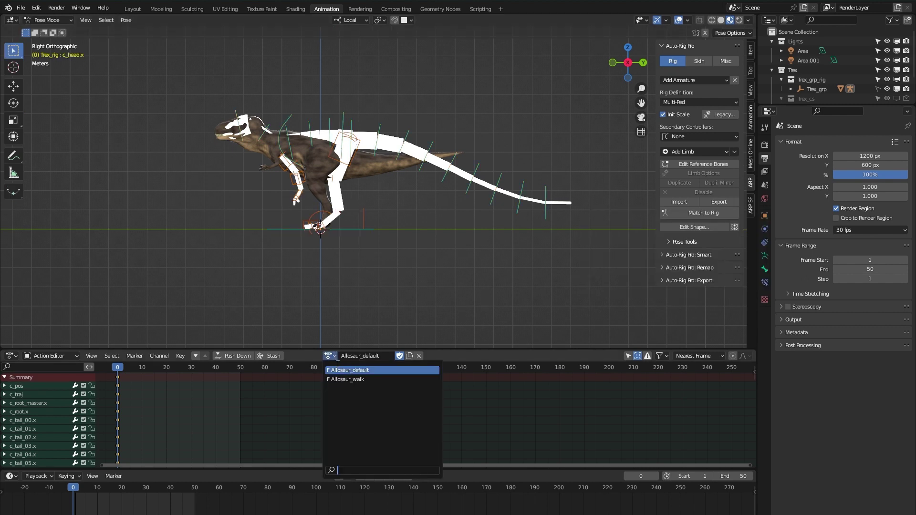
pyautogui.click(344, 378)
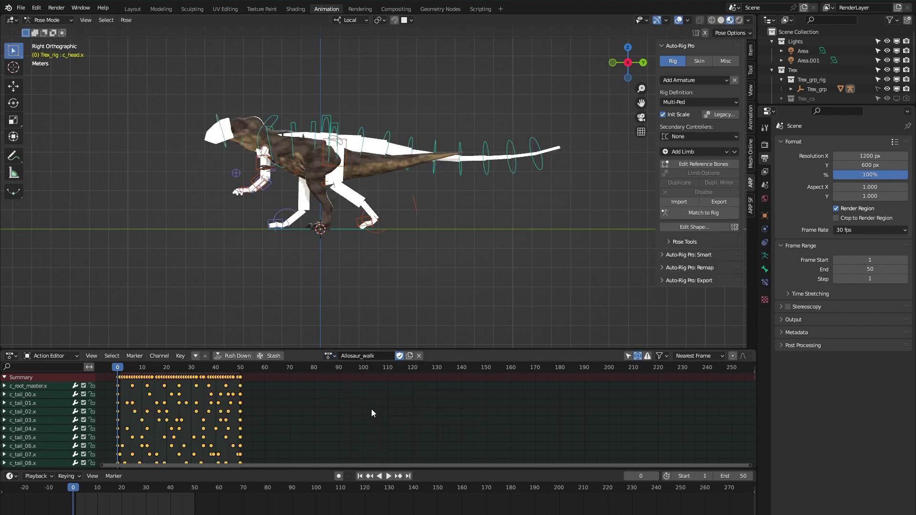
pyautogui.press('space')
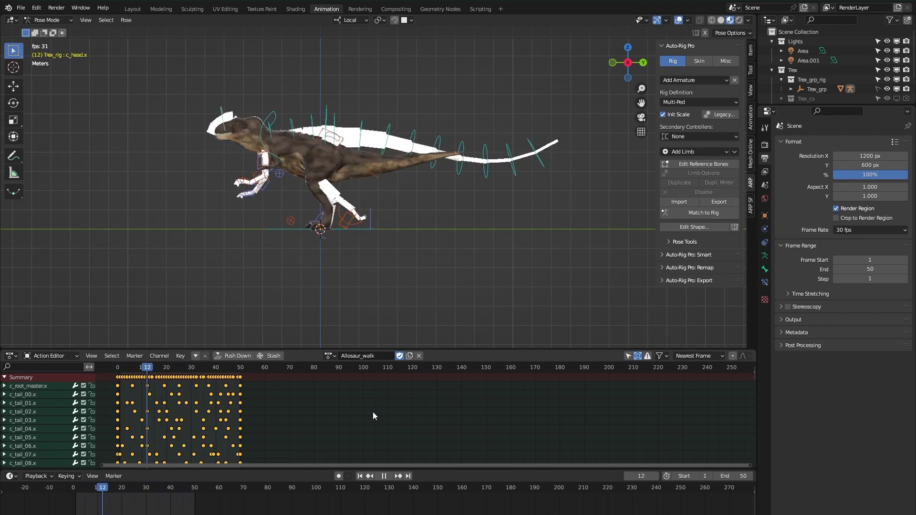
pyautogui.press('space')
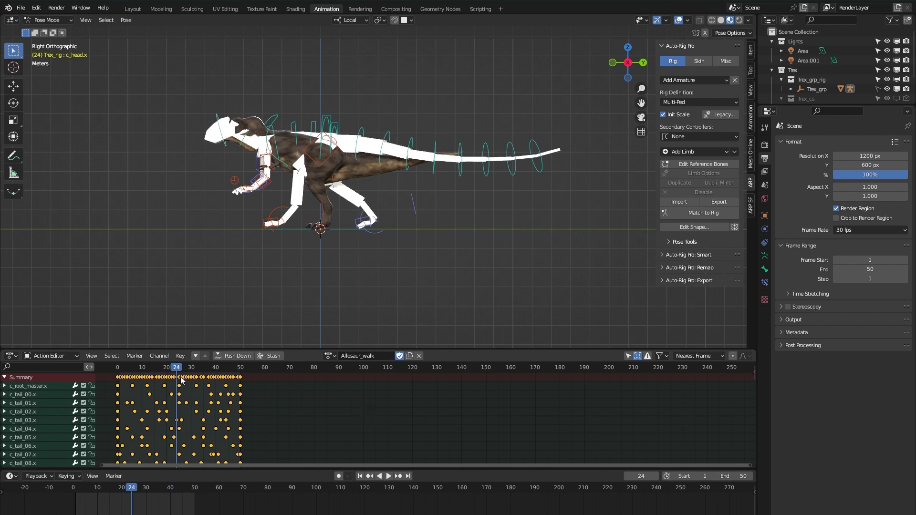
pyautogui.click(119, 370)
pyautogui.click(337, 356)
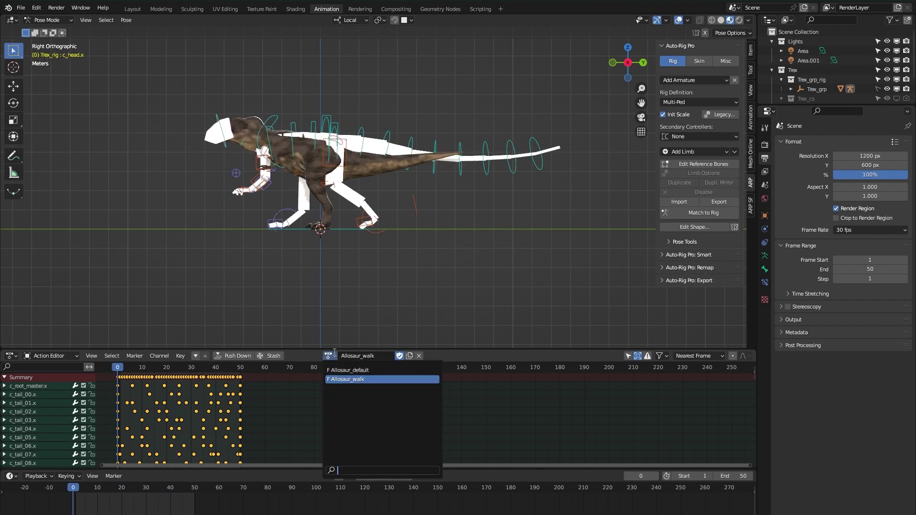
pyautogui.click(345, 368)
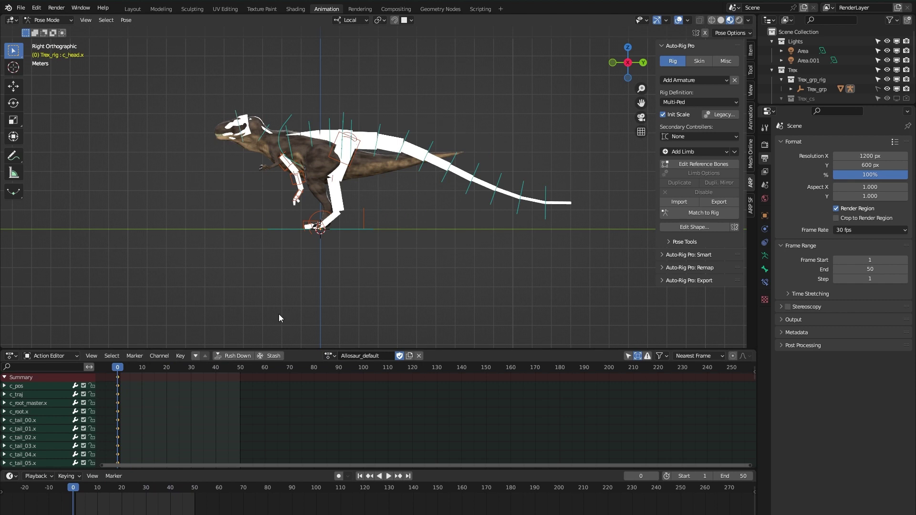
# - In Object Mode, delete the preset's Allosaur_geo mesh while keeping the rig and the T-Rex mesh
pyautogui.hotkey('ctrl', 'Tab')
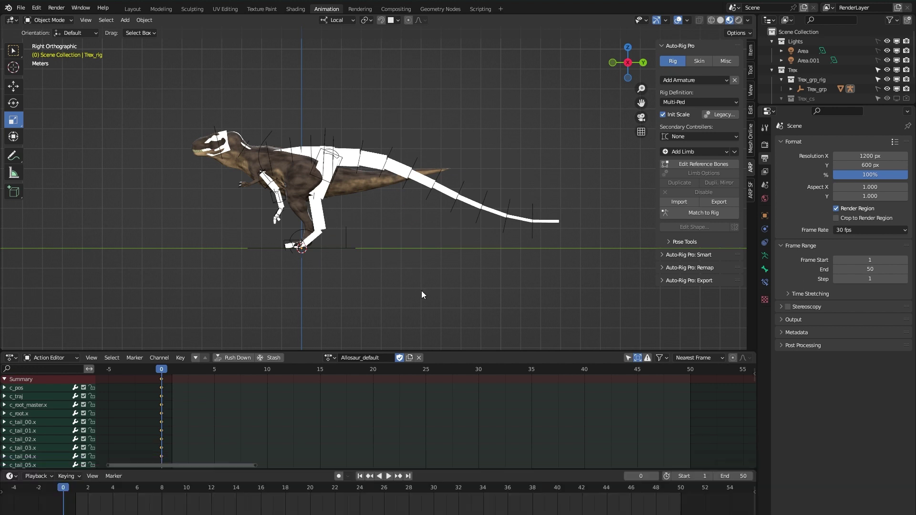
pyautogui.click(370, 161)
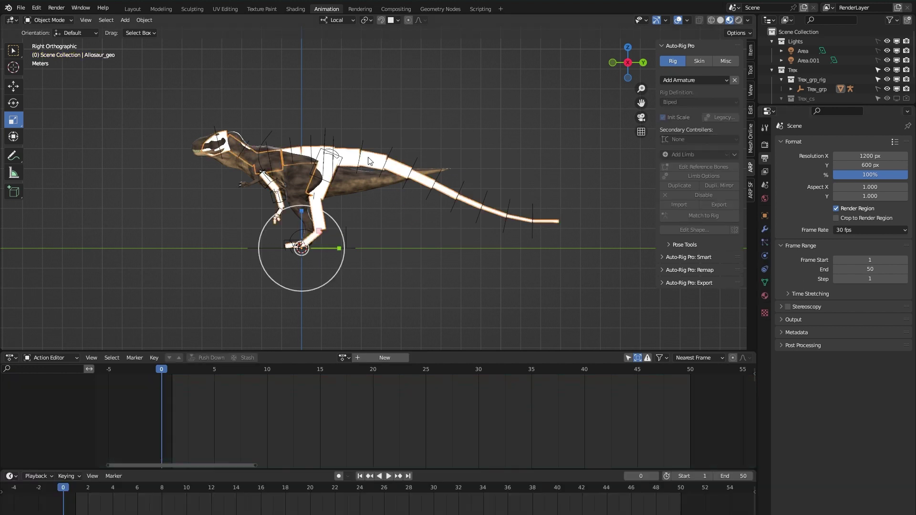
pyautogui.click(416, 265)
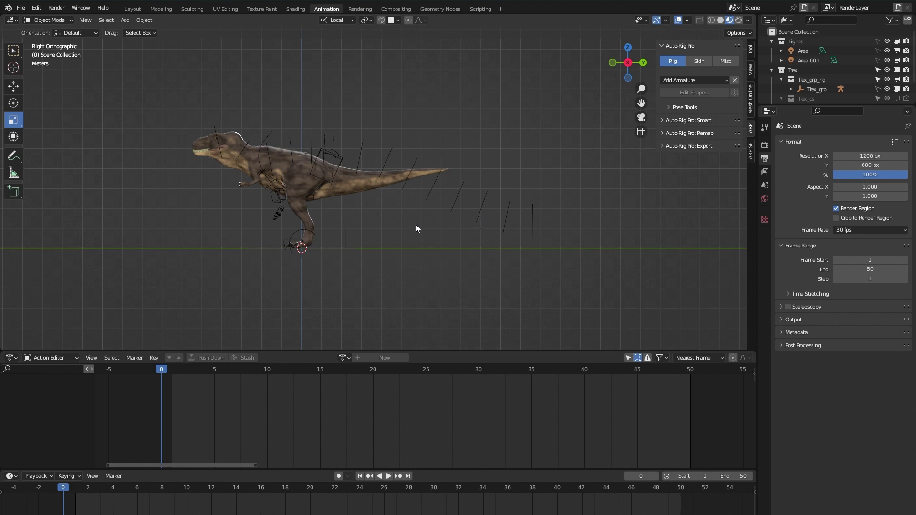
# - Select the Trex_rig armature and open its reference bones for editing
pyautogui.click(362, 145)
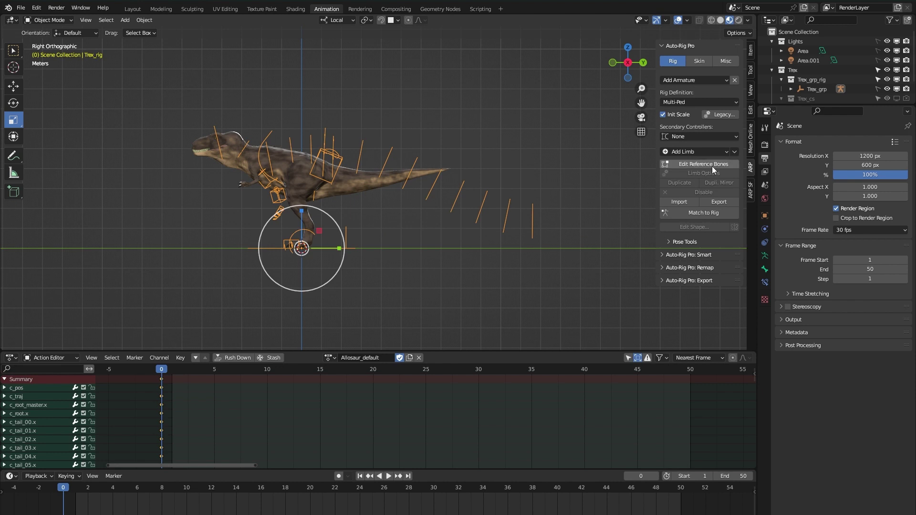
pyautogui.click(689, 164)
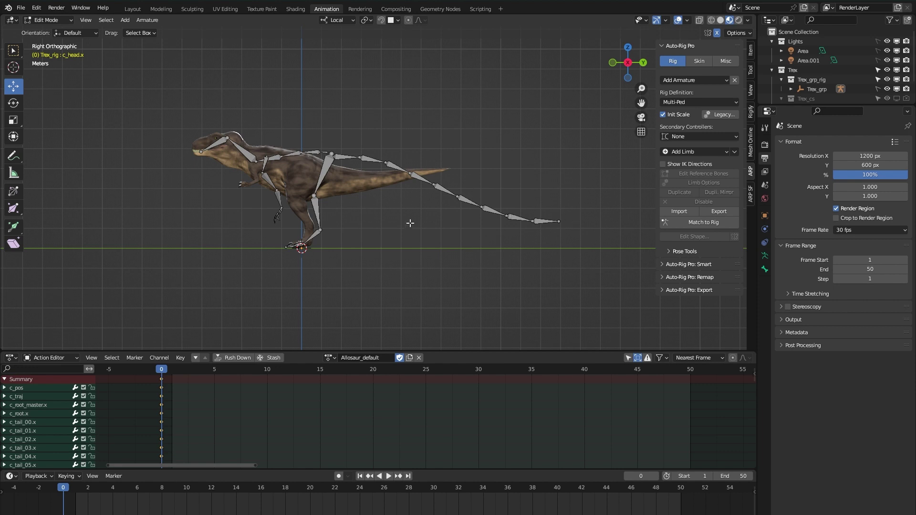
pyautogui.moveTo(211, 241); pyautogui.dragTo(302, 217, button='middle')
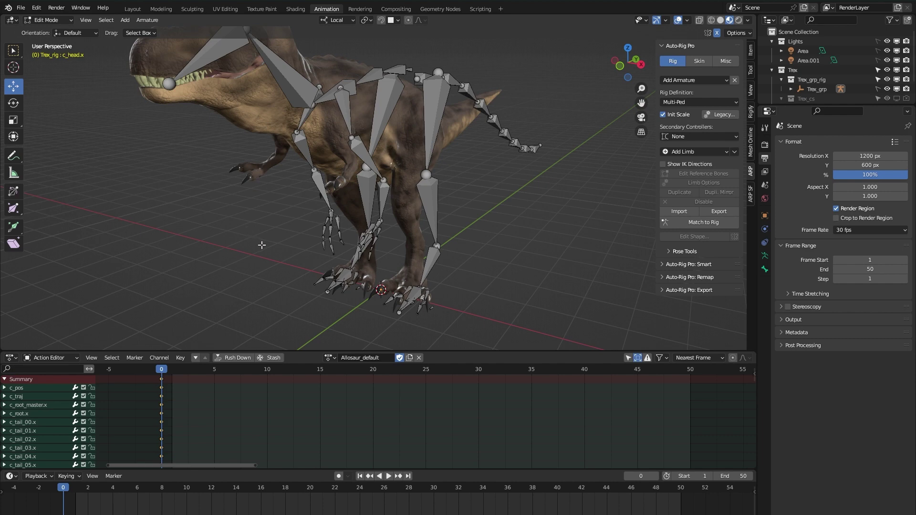
pyautogui.moveTo(497, 250); pyautogui.dragTo(489, 248, button='middle')
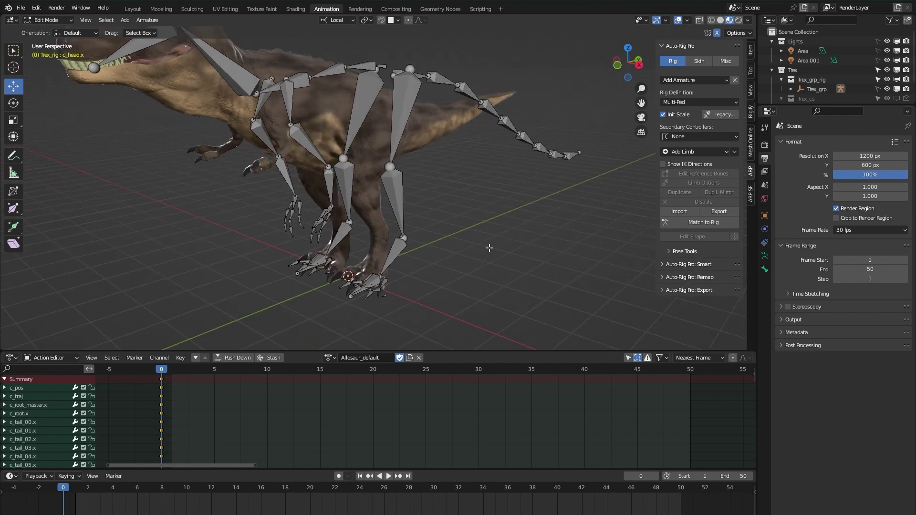
# - In the limb options of the tail, set the bone count to 5
pyautogui.press('KP_3')
pyautogui.scroll(-4, 473, 239)
pyautogui.keyDown('shift'); pyautogui.moveTo(478, 252); pyautogui.dragTo(388, 243, button='middle'); pyautogui.keyUp('shift')
pyautogui.click(359, 167)
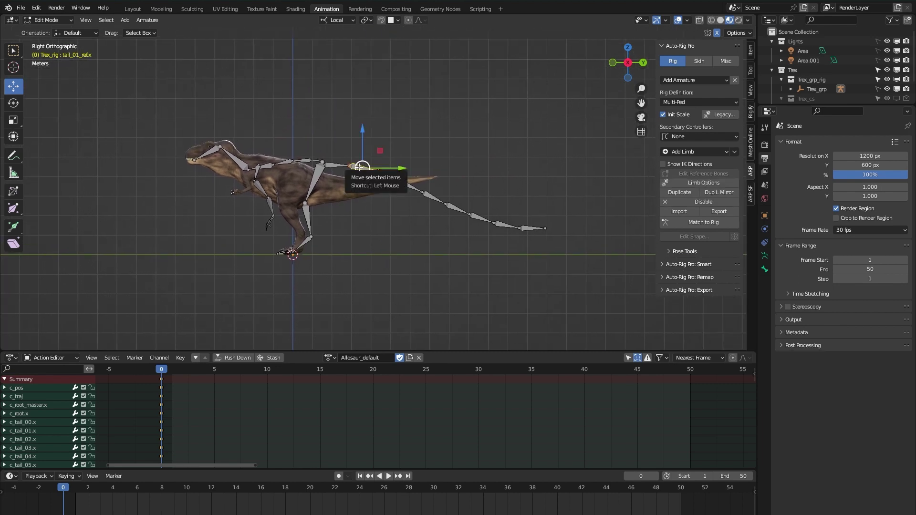
pyautogui.click(716, 183)
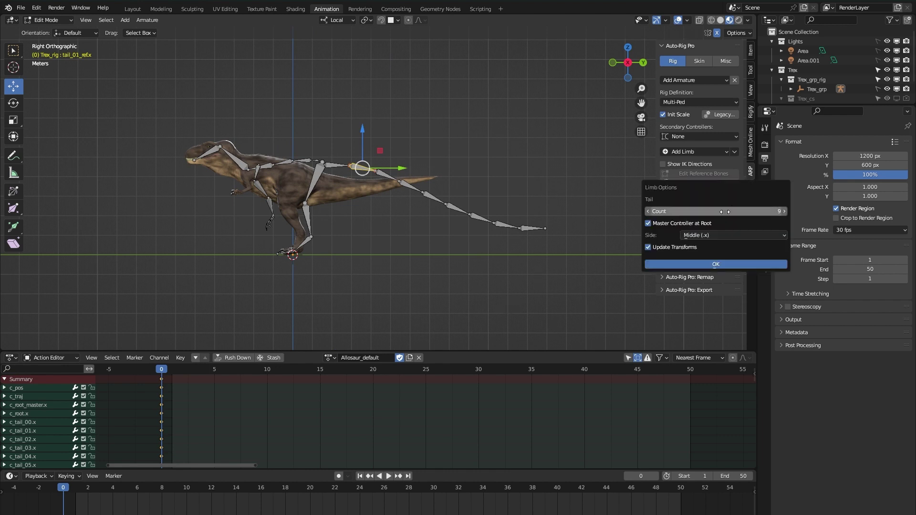
pyautogui.click(724, 211)
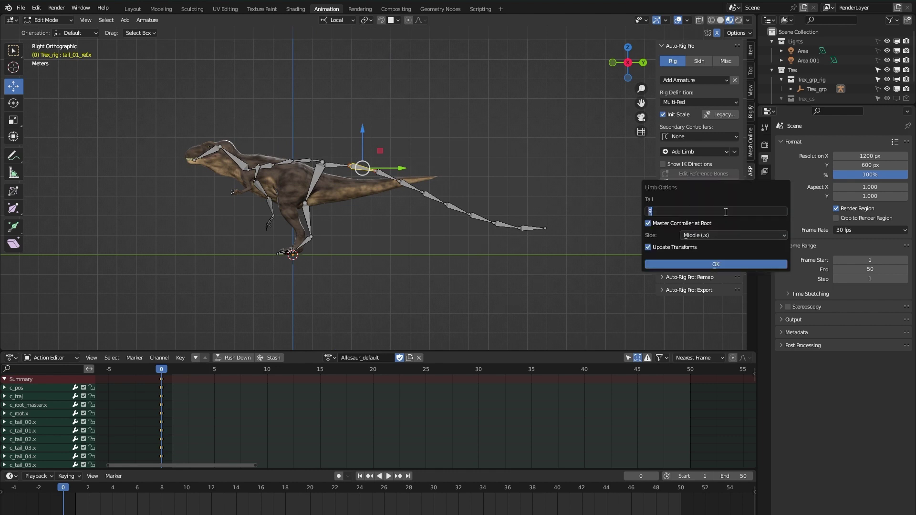
pyautogui.press('Return')
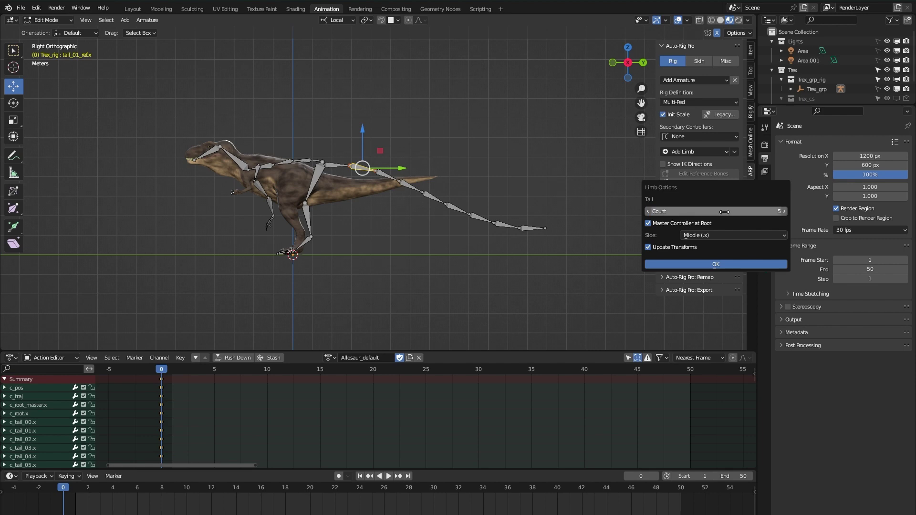
pyautogui.click(709, 265)
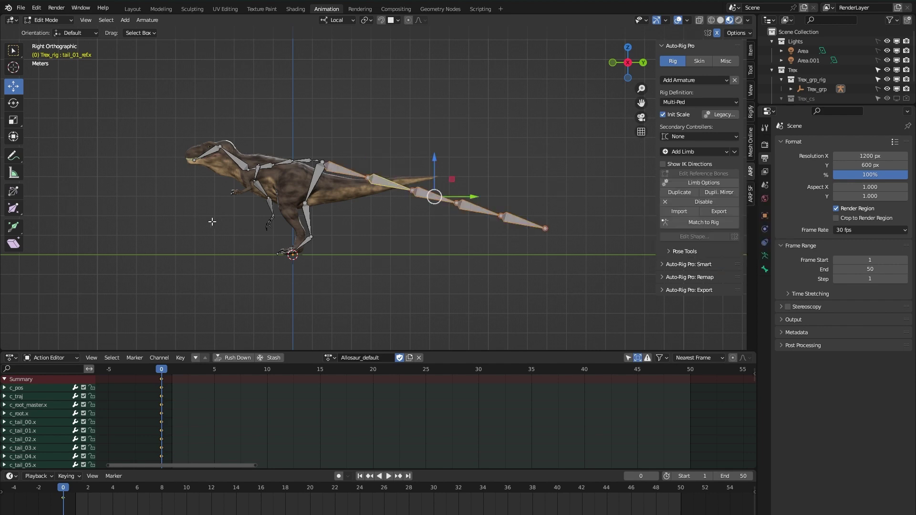
# - Select the left hand reference bone and reduce that arm to two fingers in its limb options
pyautogui.scroll(2, 200, 227)
pyautogui.moveTo(221, 256); pyautogui.dragTo(309, 254, button='middle')
pyautogui.scroll(3, 442, 241)
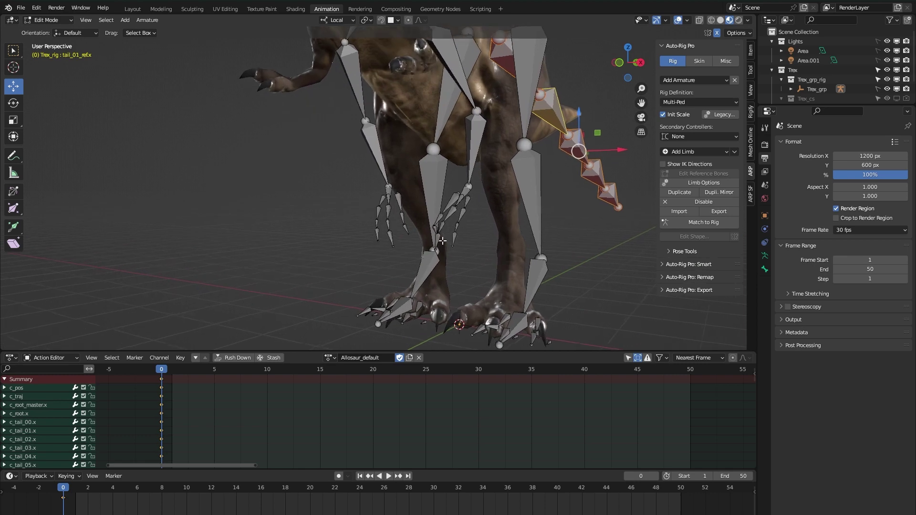
pyautogui.keyDown('ctrl'); pyautogui.moveTo(442, 241); pyautogui.dragTo(465, 208, button='middle'); pyautogui.keyUp('ctrl')
pyautogui.click(476, 168)
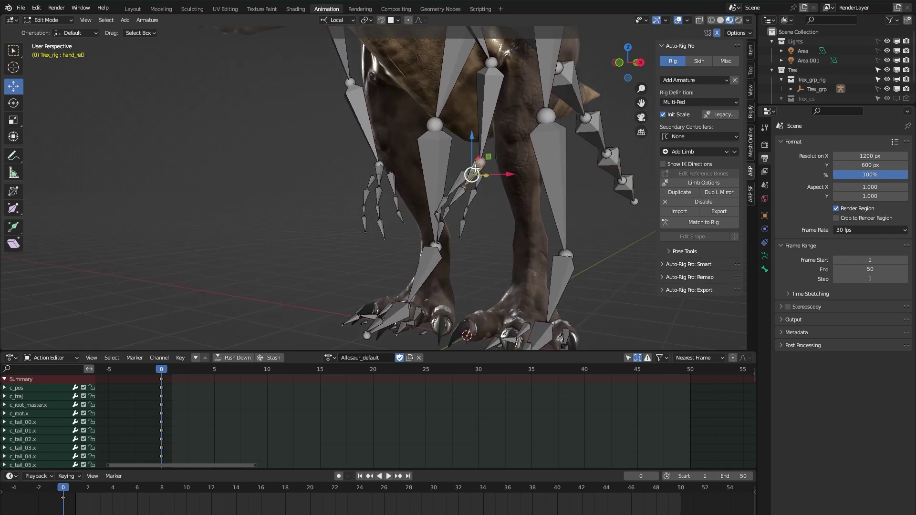
pyautogui.click(692, 182)
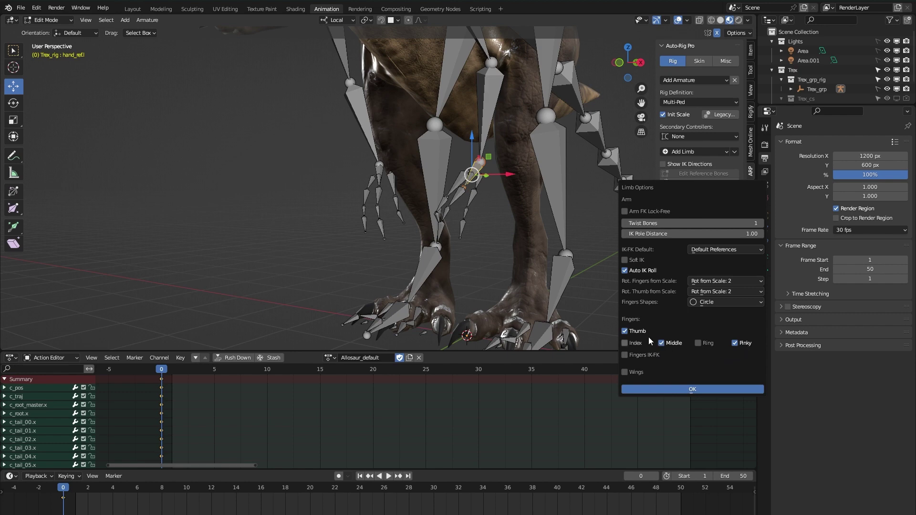
pyautogui.click(682, 390)
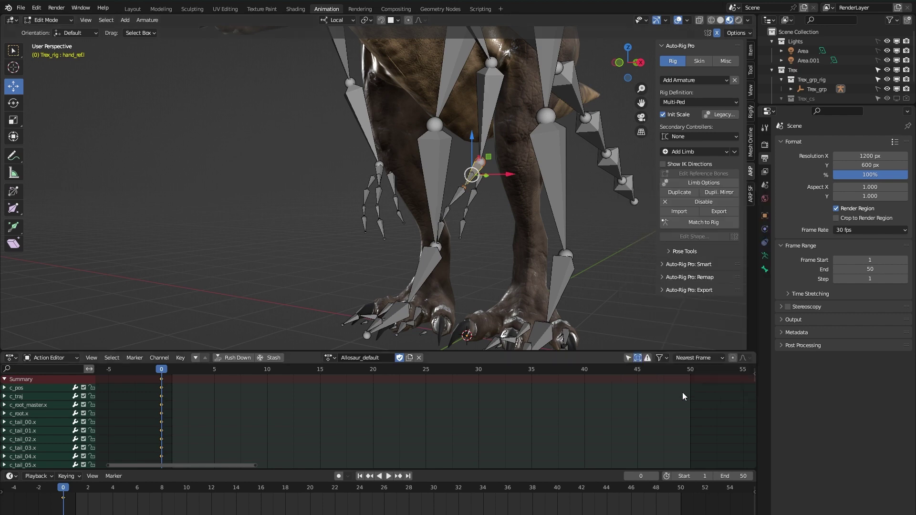
# - Reduce the right arm to two fingers in its limb options as well
pyautogui.click(380, 169)
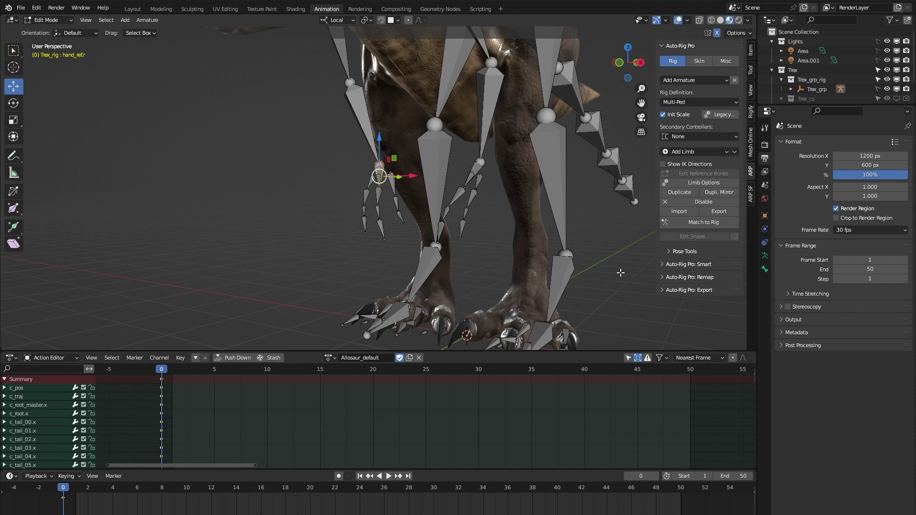
pyautogui.click(686, 182)
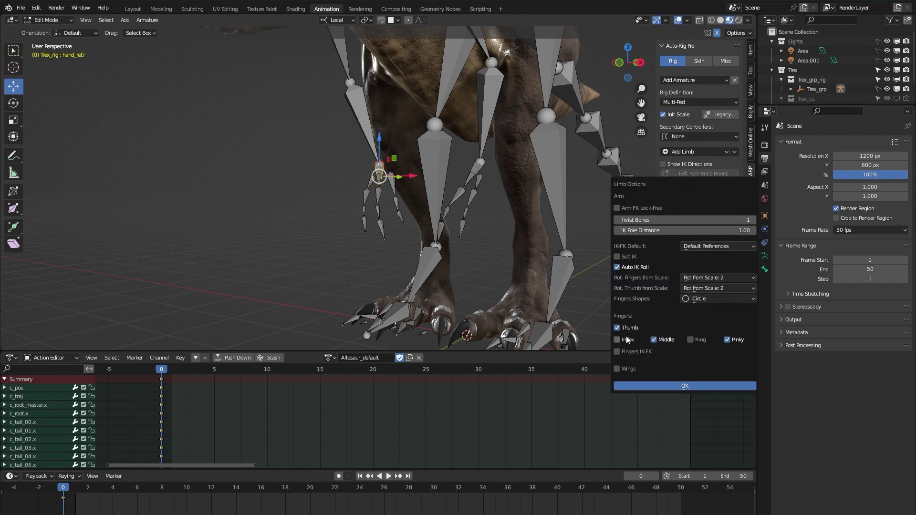
pyautogui.click(650, 384)
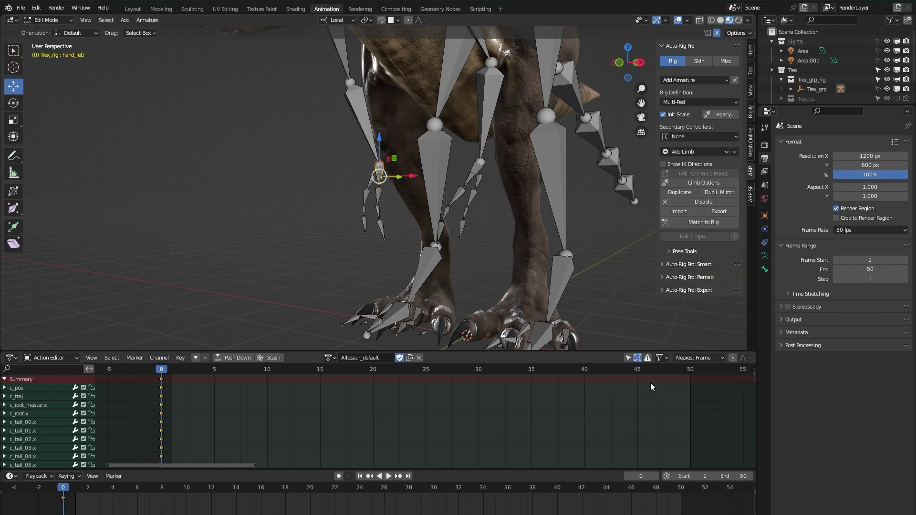
# - Try moving the left lower-leg reference bone to test X-axis mirroring, and undo the move
pyautogui.scroll(-3, 416, 189)
pyautogui.scroll(-4, 416, 189)
pyautogui.moveTo(468, 216); pyautogui.dragTo(411, 225, button='middle')
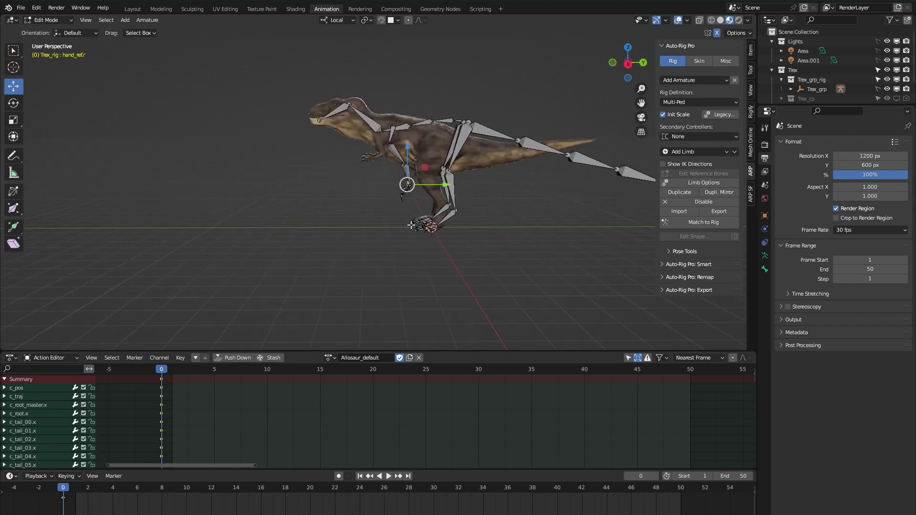
pyautogui.press('KP_3')
pyautogui.keyDown('shift'); pyautogui.moveTo(512, 231); pyautogui.dragTo(436, 243, button='middle'); pyautogui.keyUp('shift')
pyautogui.keyDown('ctrl'); pyautogui.moveTo(398, 211); pyautogui.dragTo(346, 232, button='middle'); pyautogui.keyUp('ctrl')
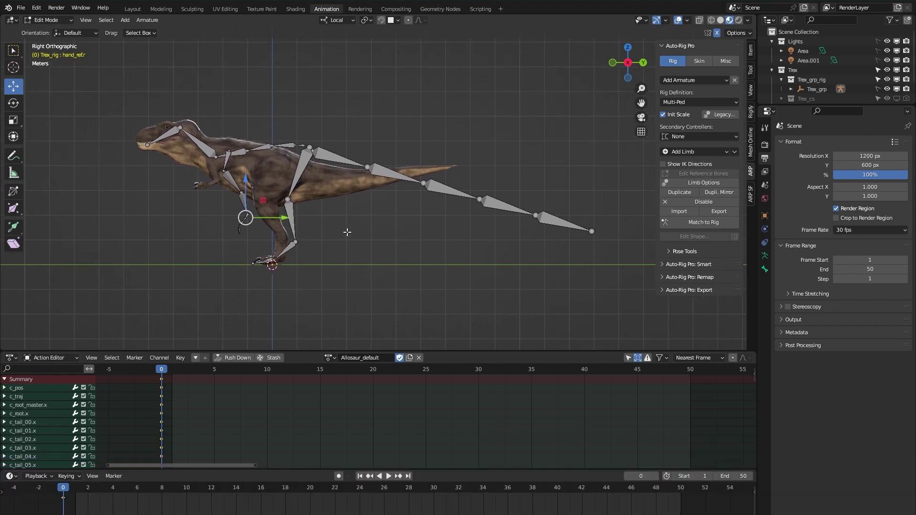
pyautogui.moveTo(344, 239); pyautogui.dragTo(367, 249, button='middle')
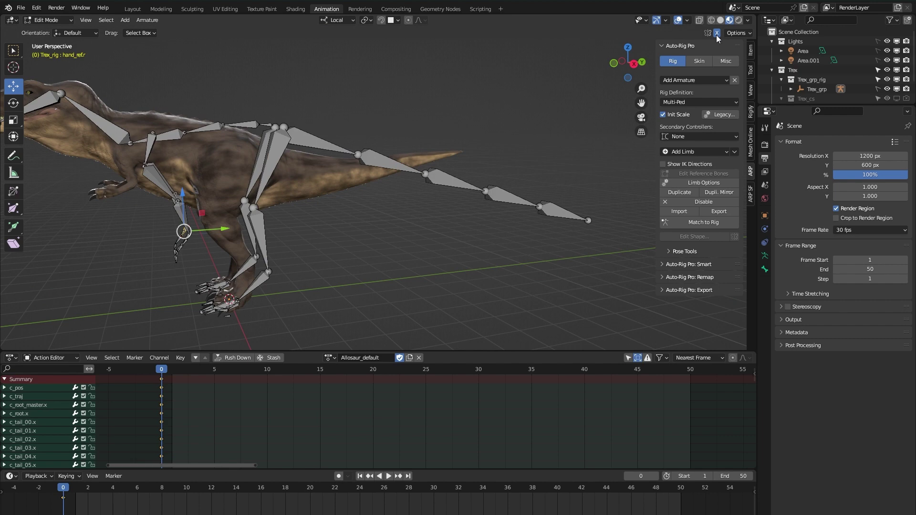
pyautogui.scroll(-3, 146, 262)
pyautogui.moveTo(175, 273); pyautogui.dragTo(246, 267, button='middle')
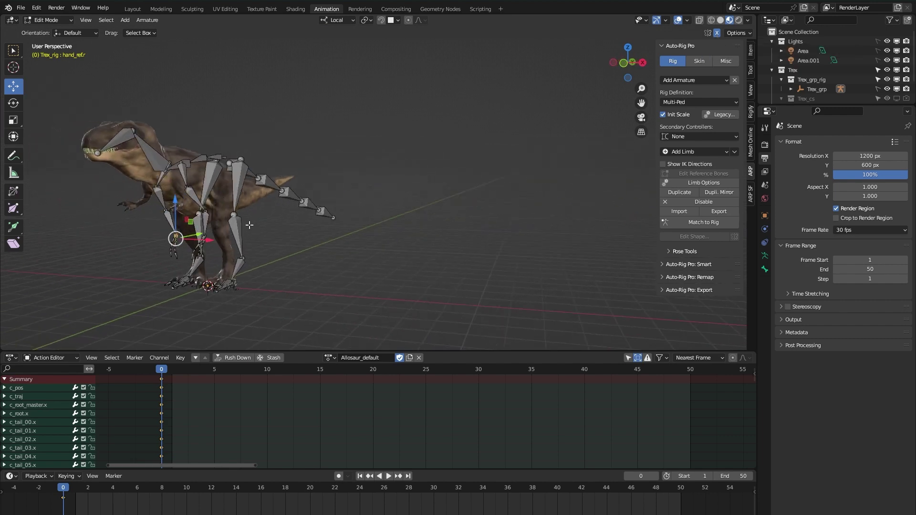
pyautogui.click(239, 228)
pyautogui.moveTo(270, 237); pyautogui.dragTo(287, 233)
pyautogui.hotkey('ctrl', 'z')
pyautogui.moveTo(350, 257); pyautogui.dragTo(313, 254, button='middle')
pyautogui.press('KP_3')
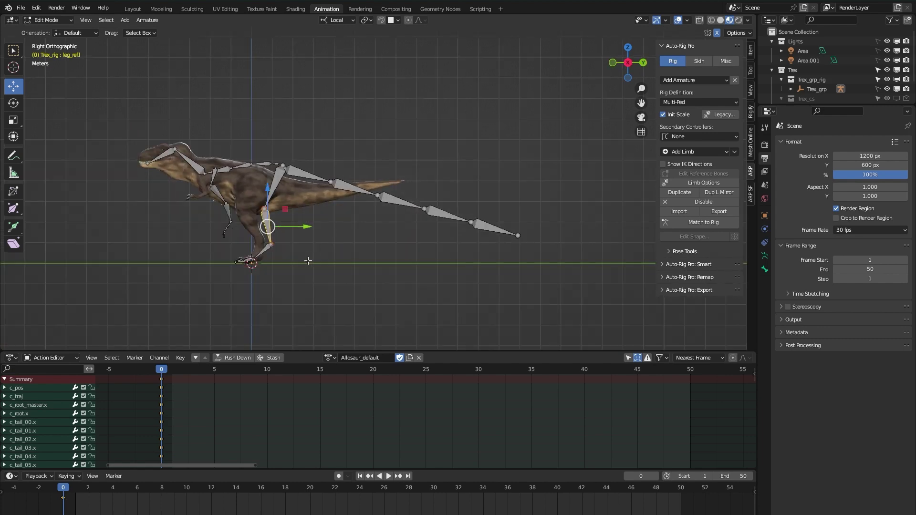
# - In right orthographic view, reposition the head reference bone's tip and base joint to follow the T-Rex's skull
pyautogui.scroll(2, 317, 268)
pyautogui.keyDown('shift'); pyautogui.moveTo(198, 275); pyautogui.dragTo(201, 285, button='middle'); pyautogui.keyUp('shift')
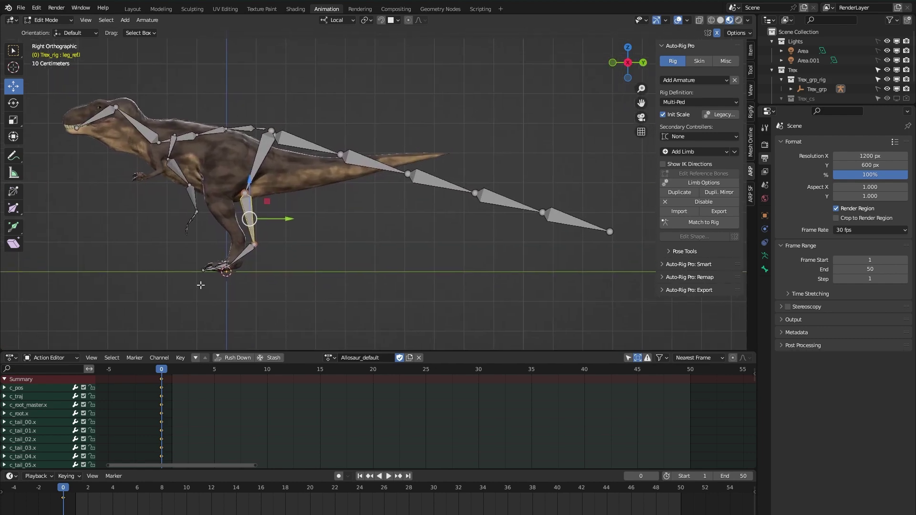
pyautogui.click(103, 297)
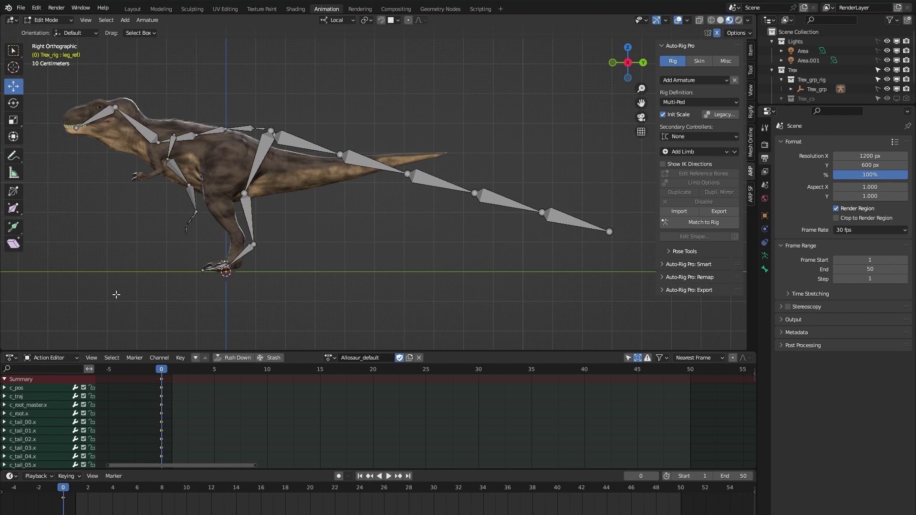
pyautogui.scroll(4, 80, 148)
pyautogui.keyDown('shift'); pyautogui.moveTo(81, 149); pyautogui.dragTo(136, 233, button='middle'); pyautogui.keyUp('shift')
pyautogui.click(127, 191)
pyautogui.moveTo(146, 174); pyautogui.dragTo(119, 158)
pyautogui.click(210, 149)
pyautogui.moveTo(229, 130); pyautogui.dragTo(246, 127)
# - Move the neck and spine reference joints to follow the mesh's neck and back in the side view
pyautogui.click(299, 223)
pyautogui.moveTo(317, 204); pyautogui.dragTo(289, 168)
pyautogui.click(378, 207)
pyautogui.moveTo(396, 189); pyautogui.dragTo(335, 180)
pyautogui.click(437, 194)
pyautogui.moveTo(455, 175); pyautogui.dragTo(382, 186)
pyautogui.click(496, 191)
pyautogui.moveTo(513, 175); pyautogui.dragTo(482, 199)
# - Fit the hip, knee and ankle reference joints inside the T-Rex's leg in the side view
pyautogui.click(518, 194)
pyautogui.scroll(-3, 463, 231)
pyautogui.keyDown('shift'); pyautogui.moveTo(550, 312); pyautogui.dragTo(496, 152, button='middle'); pyautogui.keyUp('shift')
pyautogui.scroll(4, 428, 180)
pyautogui.scroll(-5, 450, 172)
pyautogui.click(404, 149)
pyautogui.scroll(-2, 494, 285)
pyautogui.keyDown('shift'); pyautogui.moveTo(494, 285); pyautogui.dragTo(391, 290, button='middle'); pyautogui.keyUp('shift')
# - Move the tail's base joint and the next three tail joints onto the centre line of the mesh tail
pyautogui.click(339, 153)
pyautogui.moveTo(358, 137); pyautogui.dragTo(328, 170)
pyautogui.click(421, 176)
pyautogui.moveTo(439, 159); pyautogui.dragTo(371, 180)
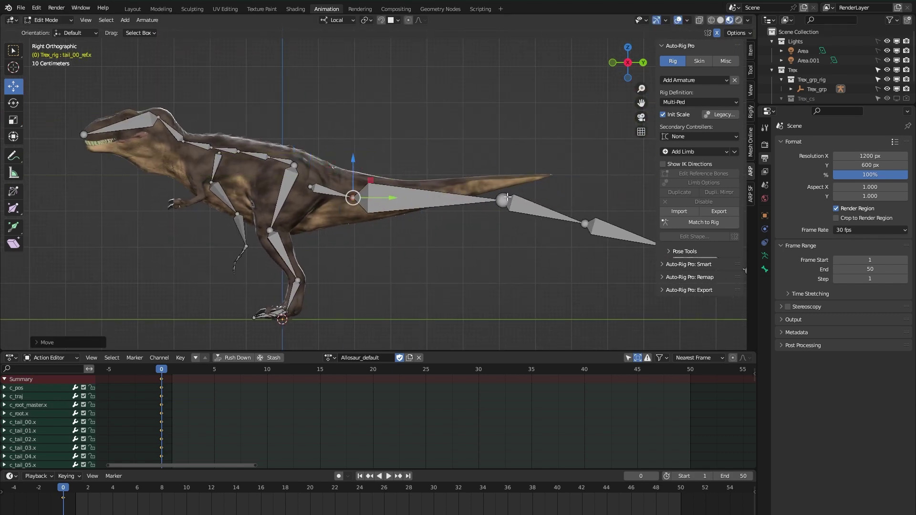
pyautogui.click(502, 200)
pyautogui.moveTo(520, 182); pyautogui.dragTo(418, 176)
pyautogui.click(584, 223)
pyautogui.moveTo(602, 206); pyautogui.dragTo(472, 172)
# - Place the last two tail joints up to the mesh's tail tip and fine-tune a joint near the tail base
pyautogui.keyDown('shift'); pyautogui.moveTo(596, 229); pyautogui.dragTo(456, 184, button='middle'); pyautogui.keyUp('shift')
pyautogui.click(528, 200)
pyautogui.moveTo(545, 183); pyautogui.dragTo(382, 119)
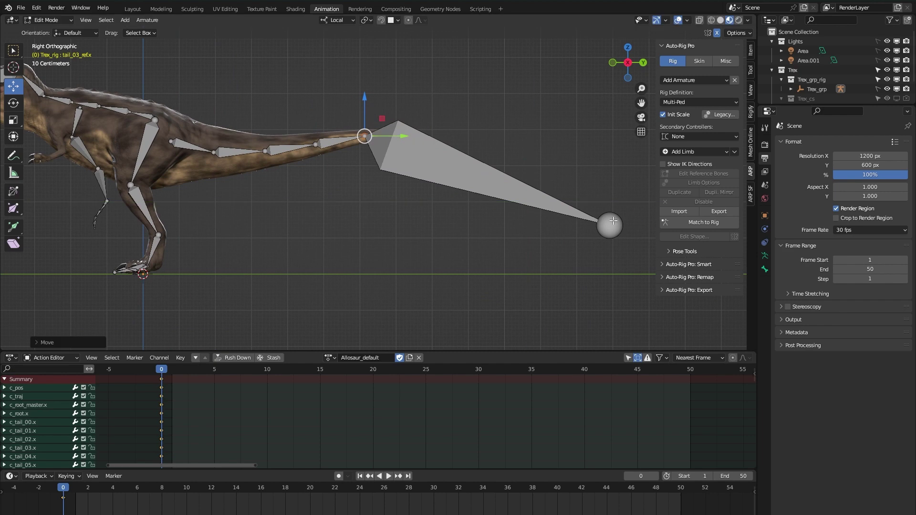
pyautogui.click(609, 224)
pyautogui.moveTo(626, 207); pyautogui.dragTo(431, 112)
pyautogui.keyDown('shift'); pyautogui.moveTo(309, 184); pyautogui.dragTo(453, 207, button='middle'); pyautogui.keyUp('shift')
pyautogui.click(357, 176)
pyautogui.moveTo(374, 159); pyautogui.dragTo(372, 155)
# - Shift the left foot and toe reference bones to line up with the T-Rex's foot
pyautogui.keyDown('shift'); pyautogui.moveTo(319, 270); pyautogui.dragTo(476, 267, button='middle'); pyautogui.keyUp('shift')
pyautogui.keyDown('shift'); pyautogui.moveTo(453, 277); pyautogui.dragTo(439, 186, button='middle'); pyautogui.keyUp('shift')
pyautogui.scroll(4, 440, 186)
pyautogui.click(436, 81)
pyautogui.moveTo(473, 81); pyautogui.dragTo(453, 81)
pyautogui.moveTo(453, 81); pyautogui.dragTo(496, 95, button='middle')
pyautogui.moveTo(496, 133); pyautogui.dragTo(386, 200)
pyautogui.moveTo(473, 167); pyautogui.dragTo(453, 167)
pyautogui.moveTo(453, 169); pyautogui.dragTo(347, 210, button='middle')
# - Move the left foot's two bank reference bones sideways to the outer and inner edges of the mesh foot
pyautogui.scroll(5, 347, 211)
pyautogui.moveTo(429, 181); pyautogui.dragTo(367, 160, button='middle')
pyautogui.click(389, 133)
pyautogui.moveTo(349, 134); pyautogui.dragTo(321, 134)
pyautogui.scroll(-3, 321, 135)
pyautogui.keyDown('shift'); pyautogui.moveTo(505, 139); pyautogui.dragTo(405, 176, button='middle'); pyautogui.keyUp('shift')
pyautogui.click(405, 175)
pyautogui.moveTo(366, 175); pyautogui.dragTo(392, 175)
# - Select the left foot's bank and heel bones together and move them backward in right orthographic view
pyautogui.moveTo(200, 205); pyautogui.dragTo(110, 209, button='middle')
pyautogui.keyDown('shift'); pyautogui.click(272, 188); pyautogui.keyUp('shift')
pyautogui.keyDown('shift'); pyautogui.click(345, 188); pyautogui.keyUp('shift')
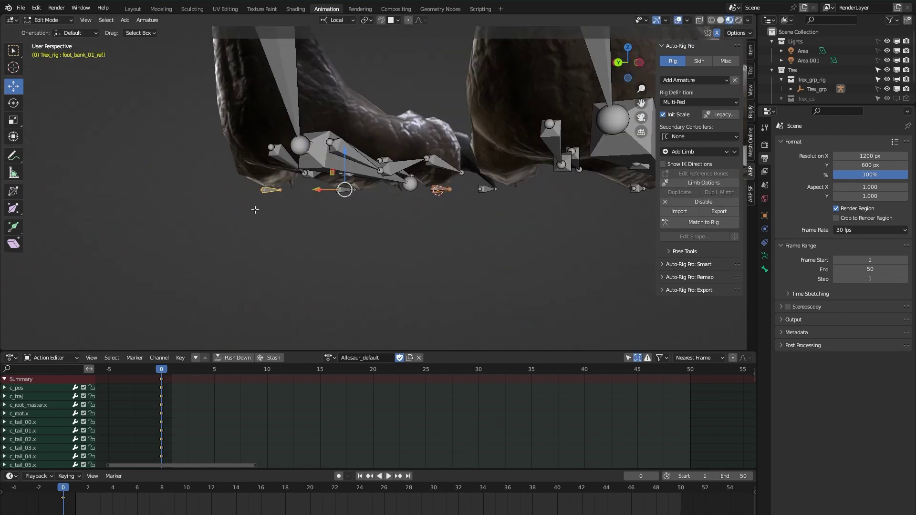
pyautogui.moveTo(253, 208); pyautogui.dragTo(409, 235, button='middle')
pyautogui.press('KP_3')
pyautogui.scroll(1, 364, 262)
pyautogui.moveTo(363, 196); pyautogui.dragTo(420, 197)
# - Rotate and move the whole toes_ring bone chain to align with the left foot's outer toe
pyautogui.moveTo(294, 252); pyautogui.dragTo(381, 329, button='middle')
pyautogui.click(405, 306)
pyautogui.press('l')
pyautogui.press('r')
pyautogui.moveTo(401, 277); pyautogui.dragTo(426, 277)
pyautogui.press('g')
pyautogui.moveTo(448, 235); pyautogui.dragTo(500, 221)
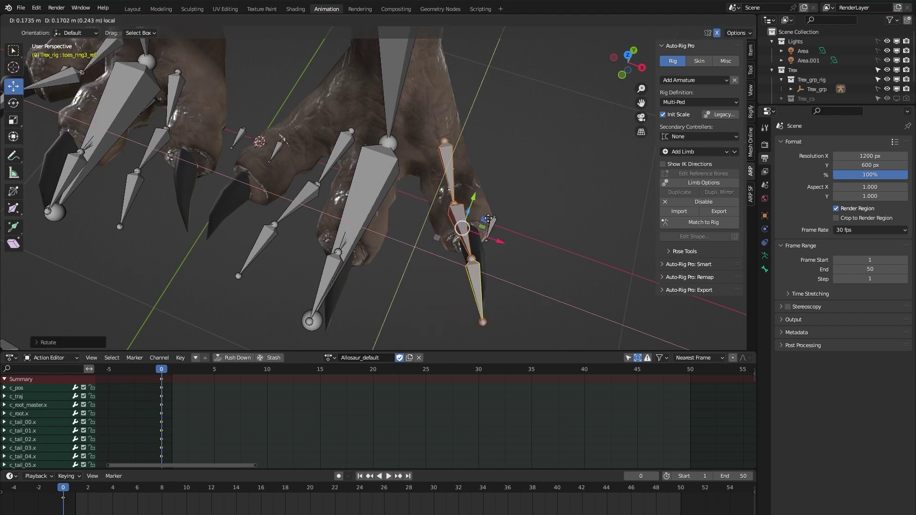
# - Rotate and move the whole toes_index reference bone chain to line up with the left foot's inner toe
pyautogui.moveTo(248, 263); pyautogui.dragTo(338, 255, button='middle')
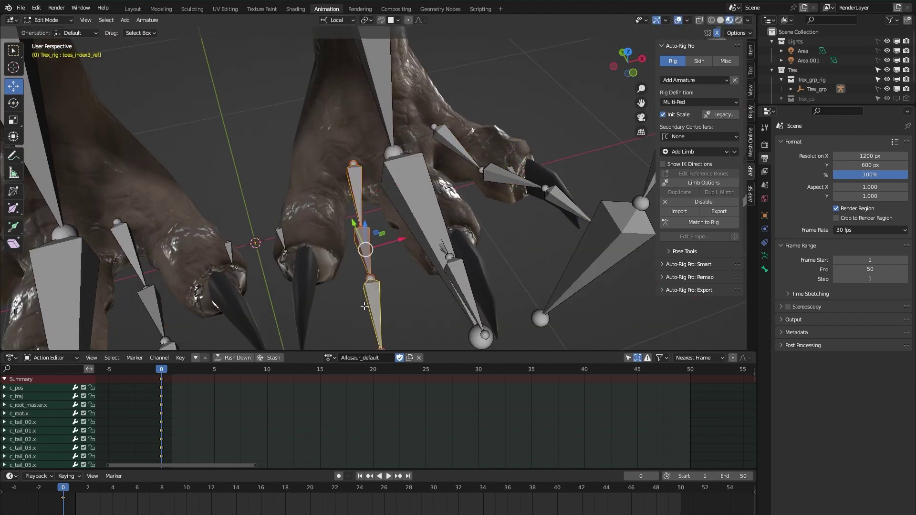
pyautogui.press('r')
pyautogui.click(316, 224)
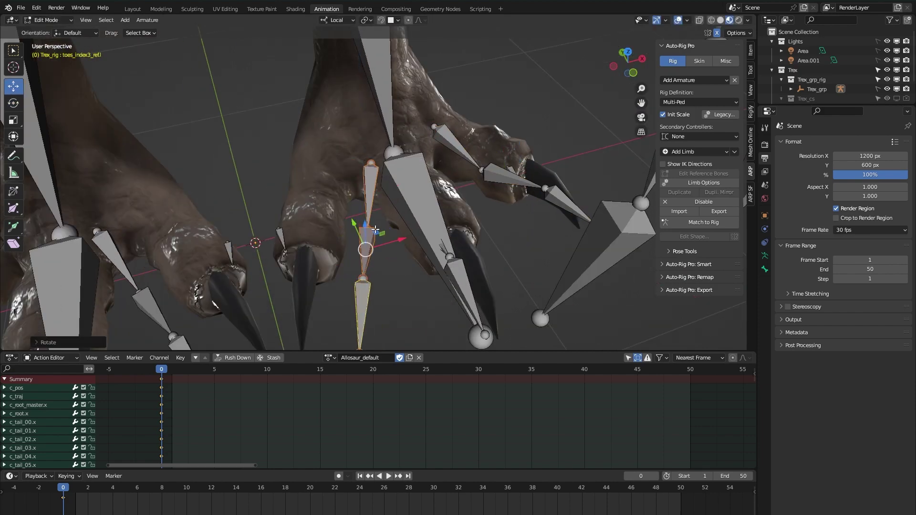
pyautogui.press('g')
pyautogui.moveTo(316, 225); pyautogui.dragTo(314, 224)
pyautogui.moveTo(314, 225); pyautogui.dragTo(274, 196, button='middle')
# - In right orthographic view, select the arm's reference bones together and rotate and move them onto the mesh arm
pyautogui.scroll(-6, 468, 237)
pyautogui.press('KP_3')
pyautogui.scroll(3, 310, 120)
pyautogui.moveTo(382, 276); pyautogui.dragTo(423, 328)
pyautogui.moveTo(417, 285); pyautogui.dragTo(297, 185)
pyautogui.press('r')
pyautogui.press('g')
# - Reposition the individual arm reference joints so they follow the mesh arm from the side and at an angle
pyautogui.click(400, 218)
pyautogui.moveTo(418, 202); pyautogui.dragTo(346, 139)
pyautogui.click(354, 162)
pyautogui.click(369, 109)
pyautogui.moveTo(384, 92); pyautogui.dragTo(381, 95)
pyautogui.moveTo(291, 248); pyautogui.dragTo(319, 180, button='middle')
pyautogui.moveTo(319, 179); pyautogui.dragTo(362, 219)
pyautogui.moveTo(363, 220); pyautogui.dragTo(390, 180, button='middle')
pyautogui.moveTo(391, 180); pyautogui.dragTo(401, 179)
# - Select one whole linked finger bone chain and move it onto its mesh finger
pyautogui.moveTo(400, 143); pyautogui.dragTo(396, 190, button='middle')
pyautogui.hotkey('alt', 'a')
pyautogui.press('l')
pyautogui.moveTo(396, 190); pyautogui.dragTo(411, 189)
pyautogui.moveTo(411, 189); pyautogui.dragTo(241, 214, button='middle')
# - Select another linked finger bone chain, then rotate and move it to align with its finger
pyautogui.scroll(3, 365, 184)
pyautogui.hotkey('alt', 'a')
pyautogui.press('l')
pyautogui.moveTo(241, 215); pyautogui.dragTo(296, 175)
pyautogui.hotkey('shift', 'space')
pyautogui.press('r')
pyautogui.hotkey('shift', 'space')
pyautogui.press('g')
# - Move the separate joints of the first finger chain to match the bends of the mesh finger
pyautogui.moveTo(296, 175); pyautogui.dragTo(448, 139, button='middle')
pyautogui.click(199, 187)
pyautogui.click(290, 165)
pyautogui.moveTo(271, 151); pyautogui.dragTo(229, 166)
pyautogui.click(357, 166)
pyautogui.moveTo(336, 152); pyautogui.dragTo(282, 167)
pyautogui.click(417, 207)
pyautogui.moveTo(398, 192); pyautogui.dragTo(347, 192)
# - Shift the remaining finger joints one by one so the bones run through the mesh fingers
pyautogui.scroll(-2, 312, 213)
pyautogui.click(232, 197)
pyautogui.moveTo(212, 182); pyautogui.dragTo(179, 172)
pyautogui.click(269, 191)
pyautogui.moveTo(250, 176); pyautogui.dragTo(272, 179)
pyautogui.click(303, 191)
pyautogui.moveTo(343, 174); pyautogui.dragTo(304, 239, button='middle')
pyautogui.moveTo(334, 190); pyautogui.dragTo(351, 189)
pyautogui.click(296, 251)
pyautogui.moveTo(334, 248); pyautogui.dragTo(352, 247)
pyautogui.moveTo(351, 247); pyautogui.dragTo(350, 224, button='middle')
# - Refine the depth of the finger and hand reference joints by moving them from different viewing angles
pyautogui.click(296, 176)
pyautogui.moveTo(313, 160); pyautogui.dragTo(361, 216)
pyautogui.rightClick(360, 216)
pyautogui.moveTo(361, 216); pyautogui.dragTo(334, 200, button='middle')
pyautogui.moveTo(333, 233); pyautogui.dragTo(380, 247)
pyautogui.moveTo(391, 277); pyautogui.dragTo(362, 224, button='middle')
pyautogui.press('g')
pyautogui.moveTo(375, 216); pyautogui.dragTo(376, 216)
pyautogui.click(361, 161)
pyautogui.moveTo(382, 148); pyautogui.dragTo(384, 148)
pyautogui.moveTo(383, 149); pyautogui.dragTo(382, 102, button='middle')
# - Adjust the roll of a hand reference bone and slightly reposition the neighbouring bone
pyautogui.click(372, 166)
pyautogui.click(13, 191)
pyautogui.moveTo(370, 176); pyautogui.dragTo(371, 176)
pyautogui.moveTo(449, 215); pyautogui.dragTo(429, 267, button='middle')
pyautogui.click(384, 224)
pyautogui.hotkey('shift', 'space')
pyautogui.press('g')
pyautogui.moveTo(431, 229); pyautogui.dragTo(438, 230)
# - Move the finger base reference bones, including pinky1_base_ref, to line up with the mesh hand
pyautogui.scroll(-6, 487, 231)
pyautogui.moveTo(486, 231); pyautogui.dragTo(315, 215, button='middle')
pyautogui.scroll(6, 378, 219)
pyautogui.click(259, 214)
pyautogui.moveTo(278, 198); pyautogui.dragTo(301, 185)
pyautogui.moveTo(300, 185); pyautogui.dragTo(315, 188, button='middle')
pyautogui.moveTo(304, 186); pyautogui.dragTo(319, 181)
pyautogui.moveTo(320, 180); pyautogui.dragTo(338, 184, button='middle')
pyautogui.click(337, 183)
pyautogui.moveTo(377, 175); pyautogui.dragTo(374, 177)
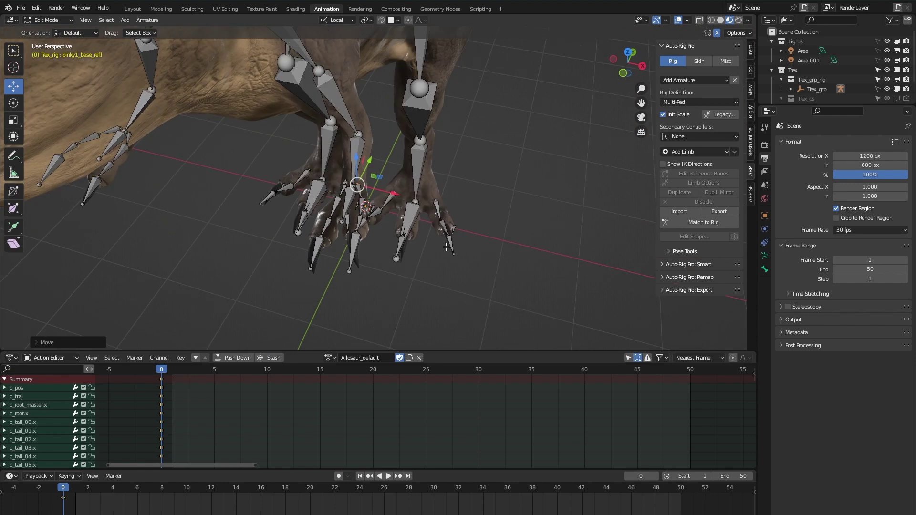
# - Nudge one more digit reference bone into place on the mesh and clear the selection
pyautogui.click(367, 266)
pyautogui.moveTo(368, 245); pyautogui.dragTo(368, 253)
pyautogui.click(319, 237)
pyautogui.scroll(-5, 315, 236)
pyautogui.moveTo(292, 230); pyautogui.dragTo(294, 234, button='middle')
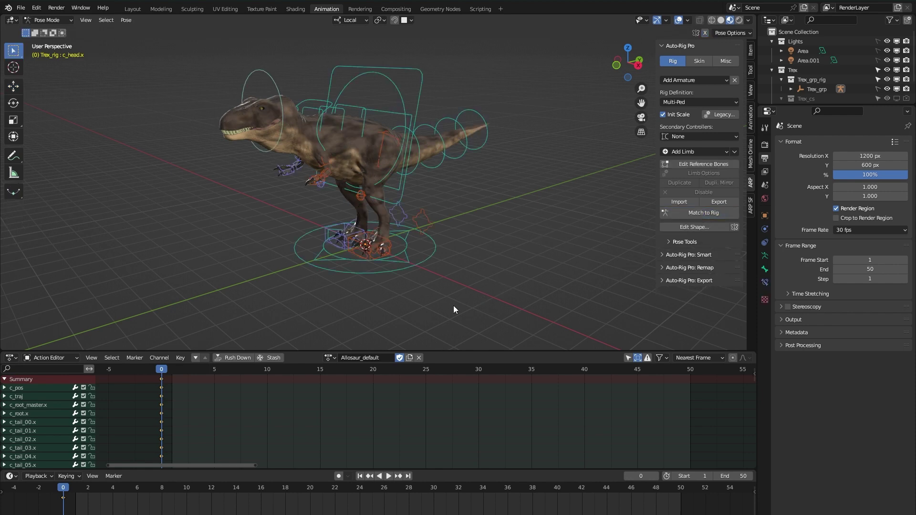
# - Make the T-Rex mesh selectable in the scene hierarchy and select it together with the Trex_rig armature
pyautogui.scroll(-1, 405, 296)
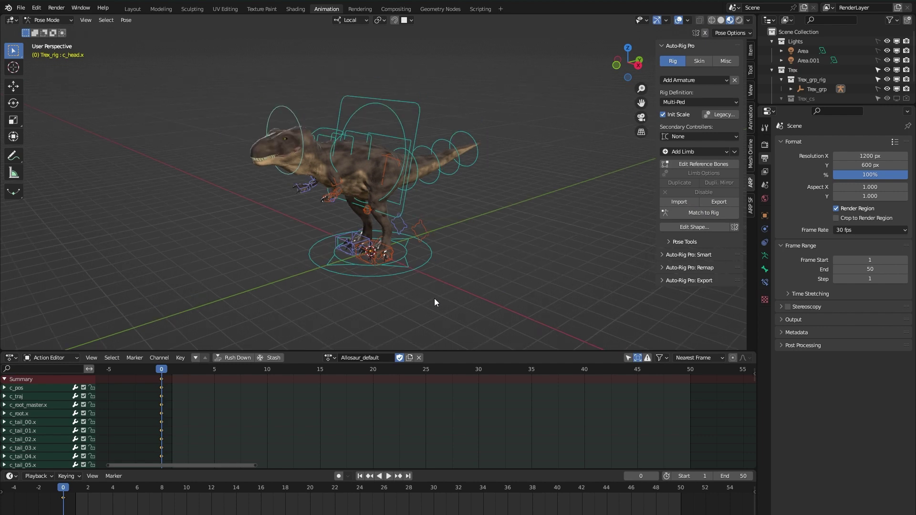
pyautogui.moveTo(367, 298); pyautogui.dragTo(247, 293, button='middle')
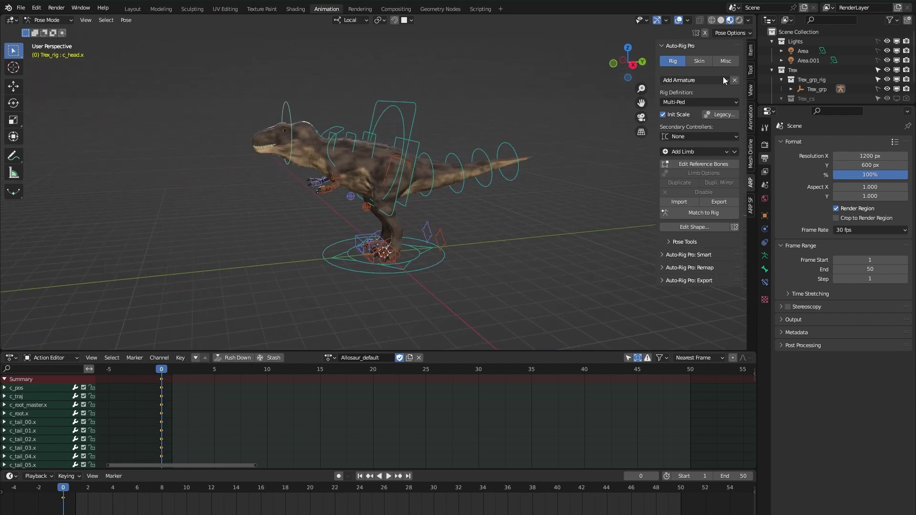
pyautogui.scroll(-2, 860, 79)
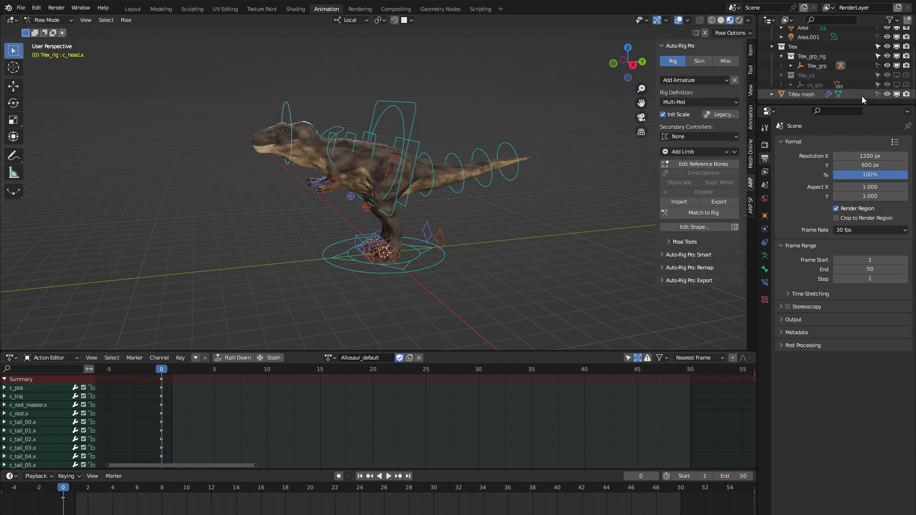
pyautogui.click(876, 93)
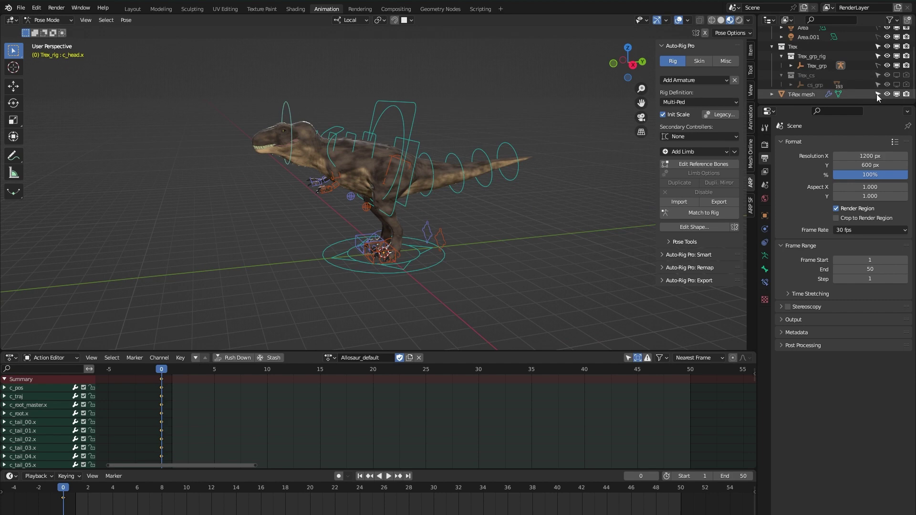
pyautogui.click(262, 139)
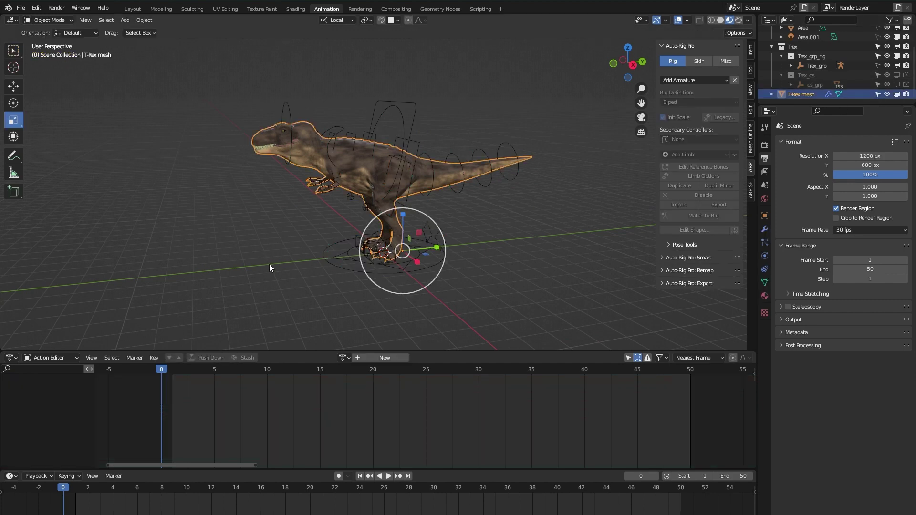
pyautogui.click(289, 108)
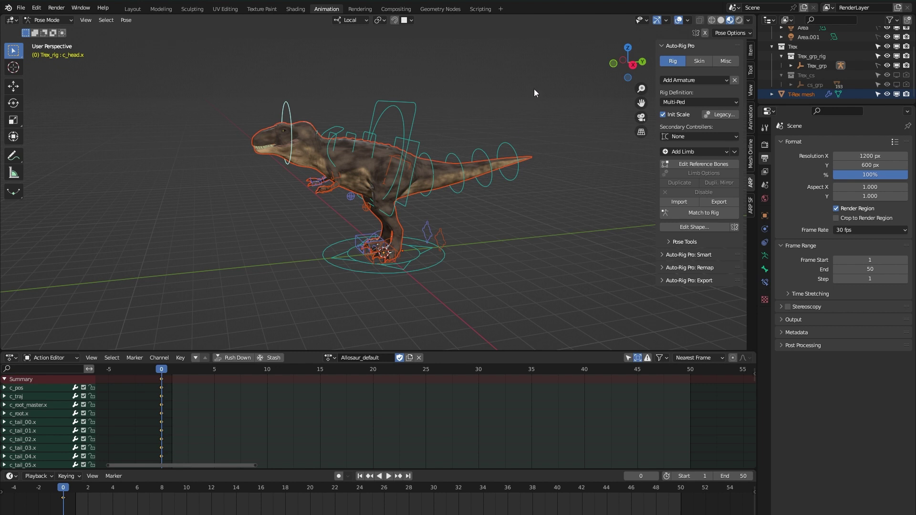
# - Bind the T-Rex mesh to the rig with the Heat Maps engine and put the rig back in Pose Mode
pyautogui.click(697, 62)
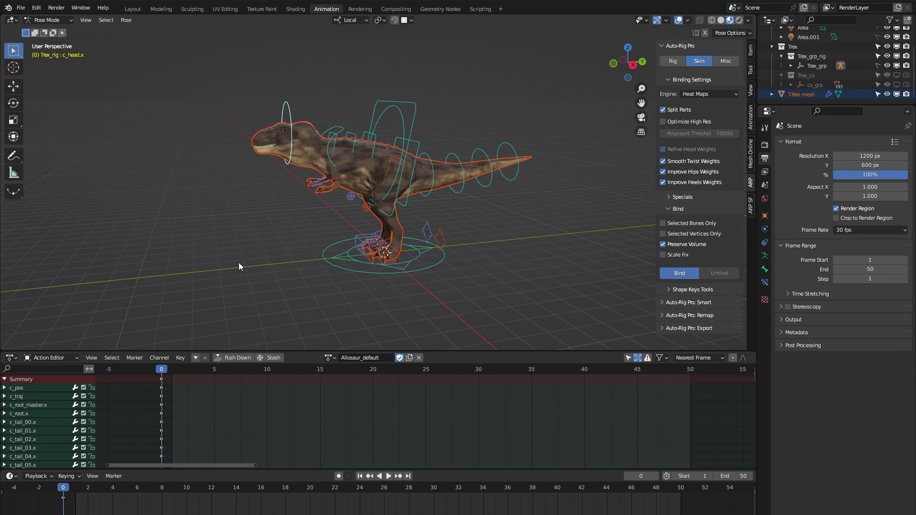
pyautogui.hotkey('ctrl', 'Tab')
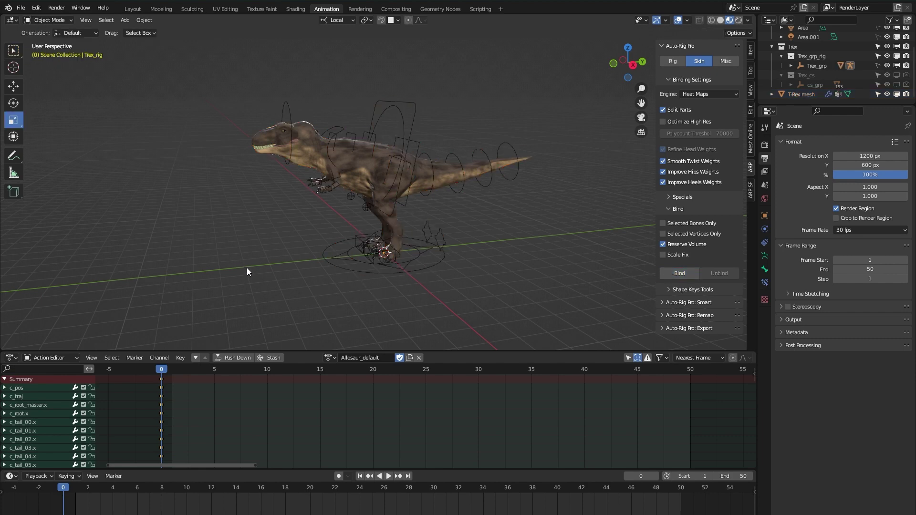
pyautogui.moveTo(247, 267); pyautogui.dragTo(268, 272, button='middle')
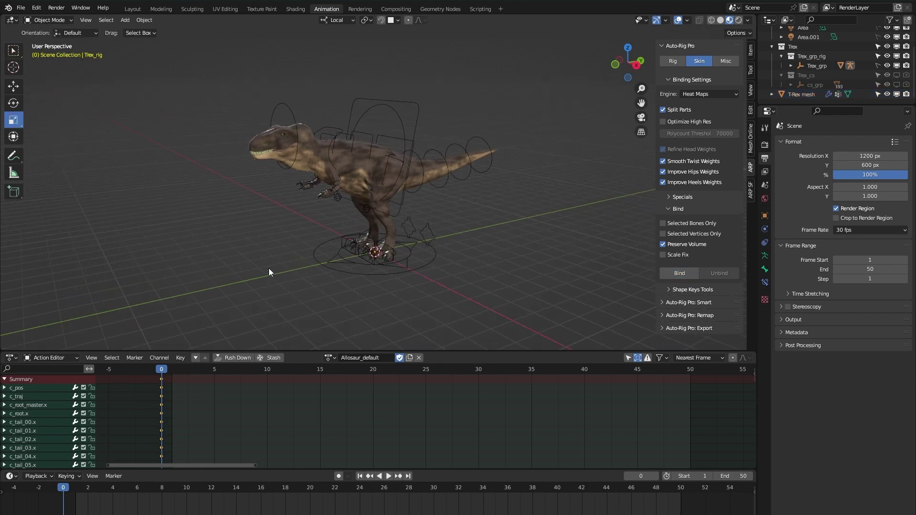
pyautogui.click(363, 103)
pyautogui.hotkey('ctrl', 'Tab')
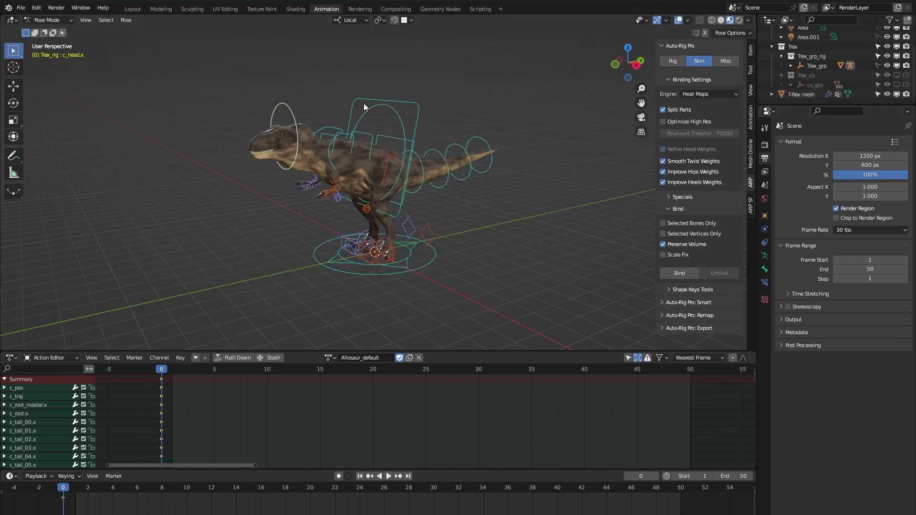
# - Test the skinning by rotating the head controller and moving c_root_master.x, undoing the pose changes
pyautogui.hotkey('shift', 'space')
pyautogui.press('g')
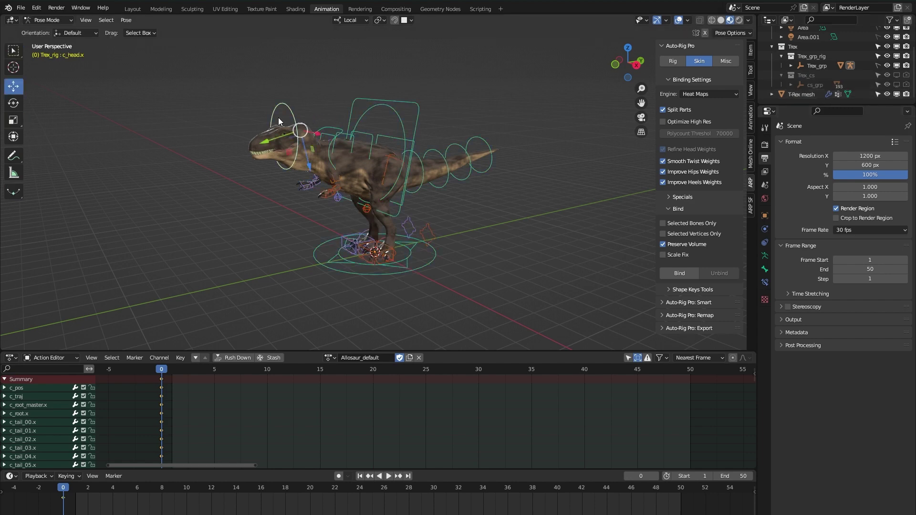
pyautogui.hotkey('shift', 'space')
pyautogui.press('r')
pyautogui.moveTo(282, 123)
pyautogui.mouseDown()
pyautogui.moveTo(291, 110)
pyautogui.moveTo(270, 113)
pyautogui.mouseUp()
pyautogui.click(361, 98)
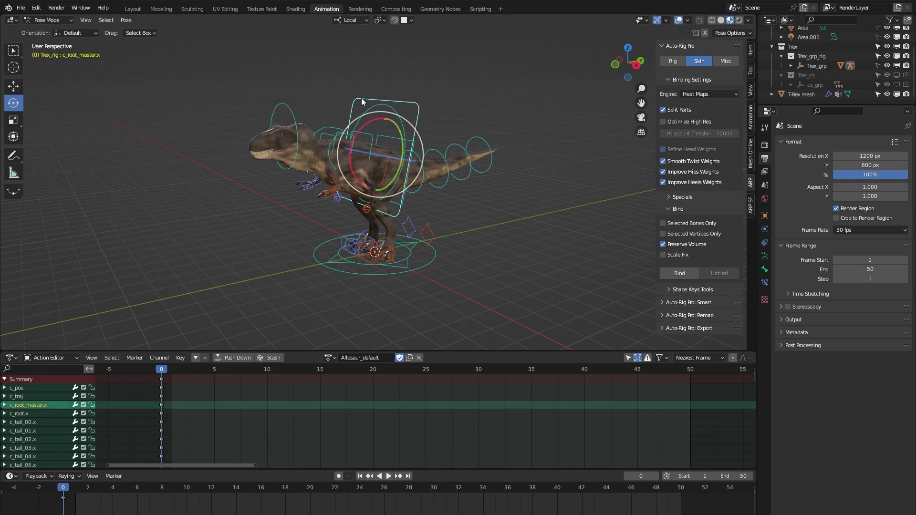
pyautogui.hotkey('shift', 'space')
pyautogui.press('g')
pyautogui.moveTo(374, 197); pyautogui.dragTo(379, 210)
pyautogui.hotkey('ctrl', 'z')
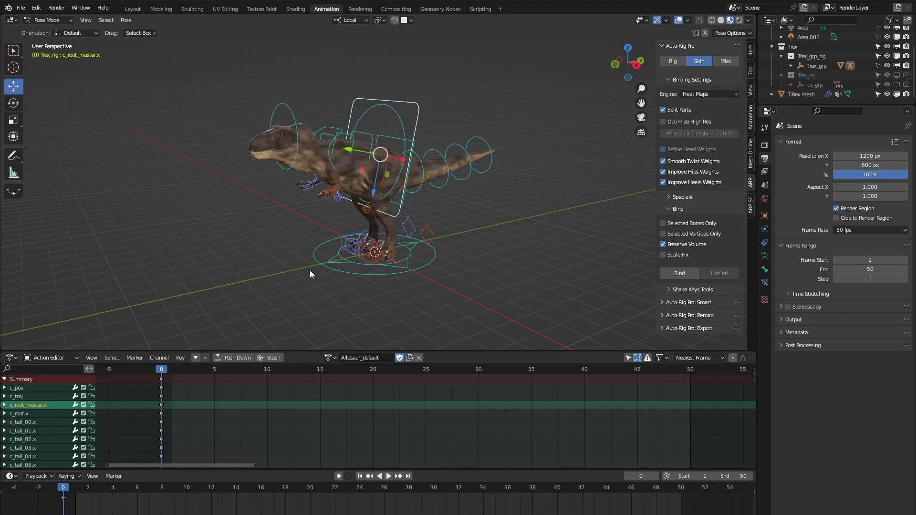
# - Assign the Allosaur_walk action to the rig
pyautogui.scroll(1, 305, 272)
pyautogui.click(275, 287)
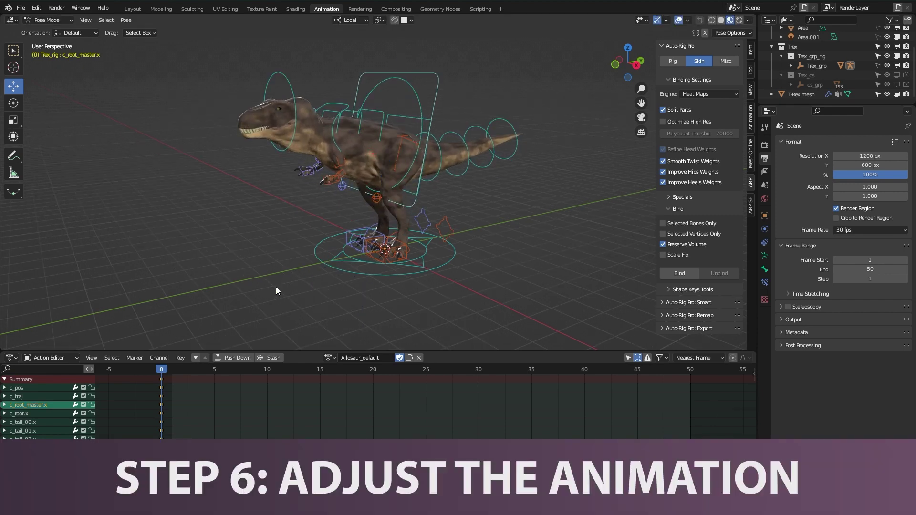
pyautogui.click(330, 358)
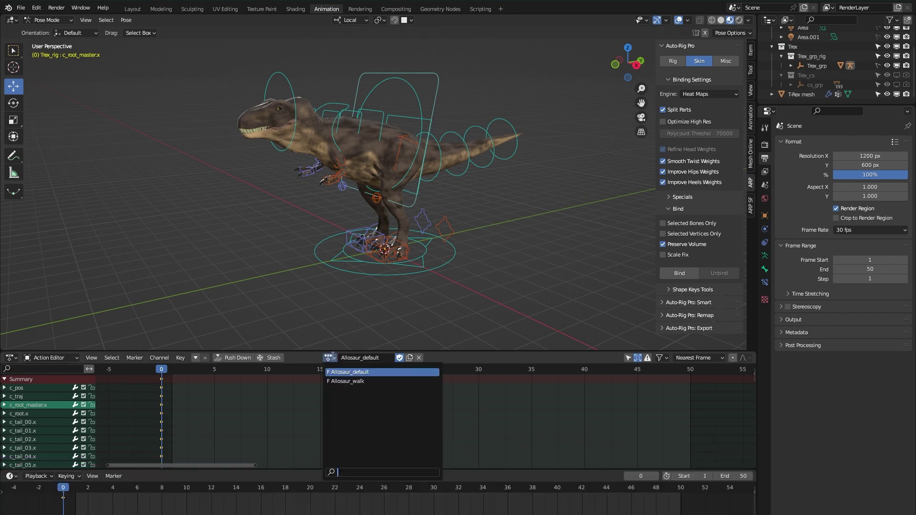
pyautogui.click(345, 381)
# - Play the walk animation, examine the deformation and leg motion from several sides, and stop playback
pyautogui.press('space')
pyautogui.moveTo(299, 285); pyautogui.dragTo(270, 269, button='middle')
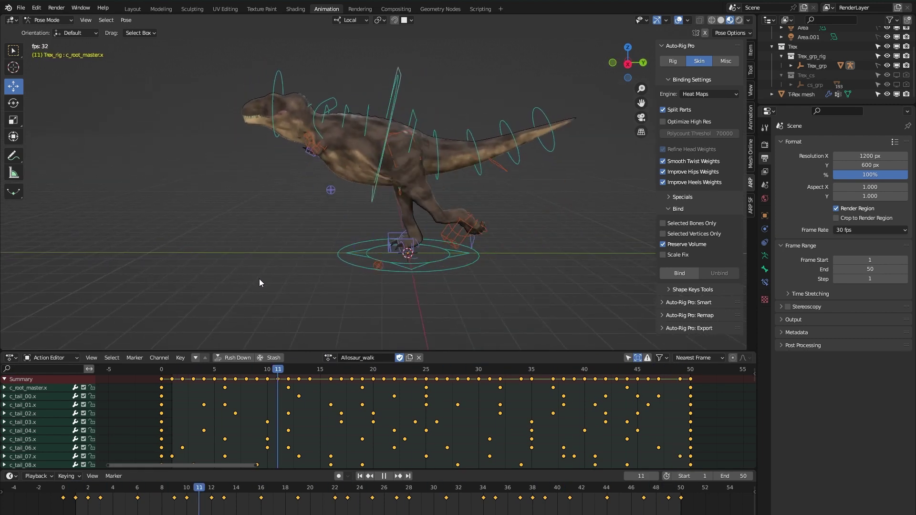
pyautogui.moveTo(257, 281); pyautogui.dragTo(469, 272, button='middle')
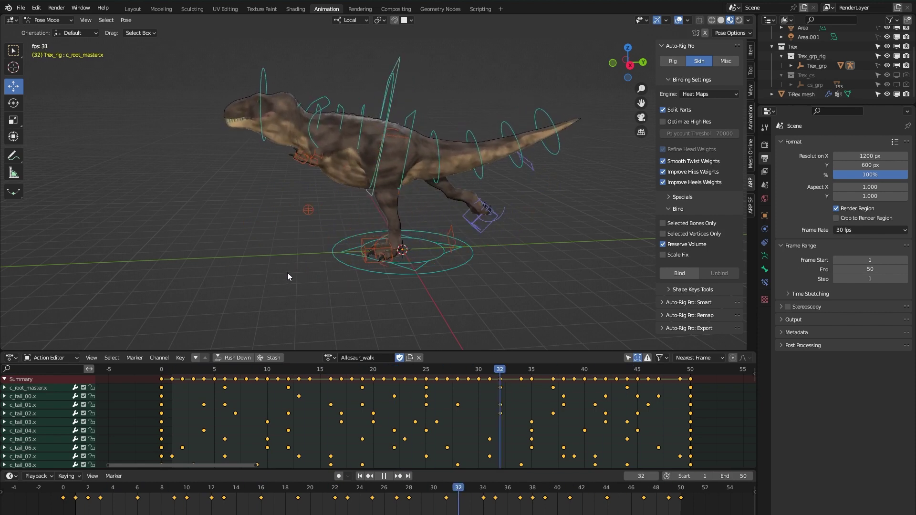
pyautogui.press('space')
# - Select the left foot IK controller and show all animation curves in an enlarged Graph Editor
pyautogui.click(418, 242)
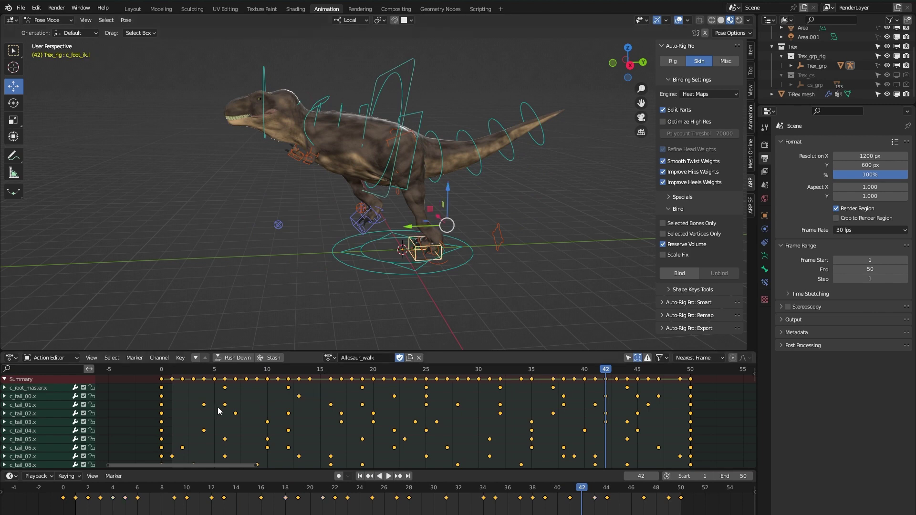
pyautogui.hotkey('ctrl', 'Tab')
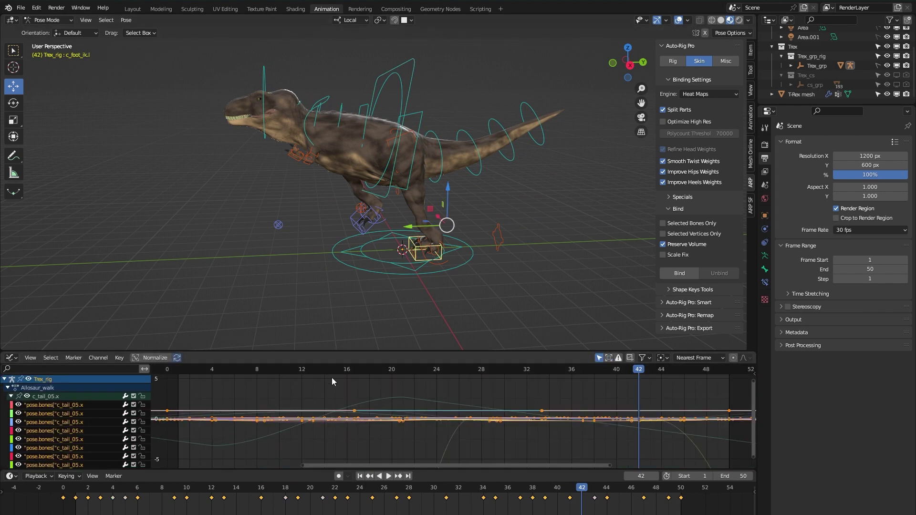
pyautogui.press('Home')
pyautogui.moveTo(331, 351); pyautogui.dragTo(336, 256)
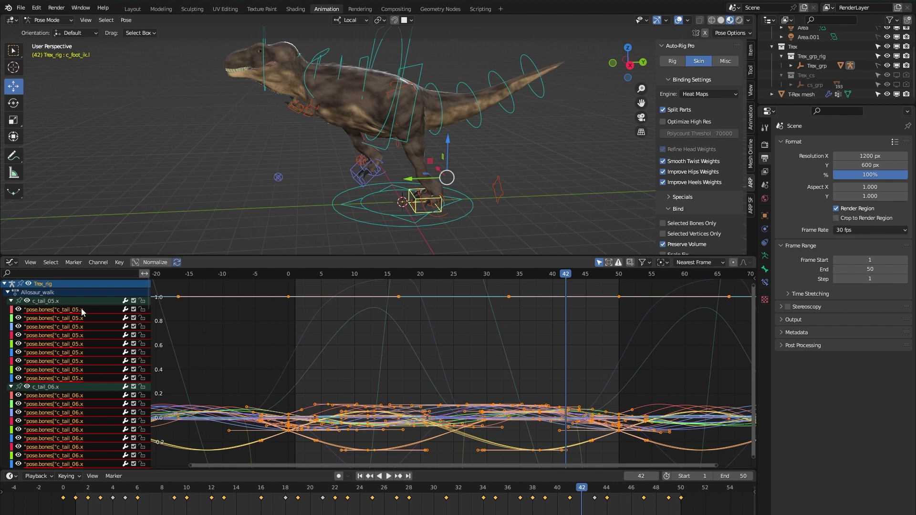
# - Review and delete all the invalid animation channels underlined in red, including those of the c_tail and c_thumb bones
pyautogui.click(172, 197)
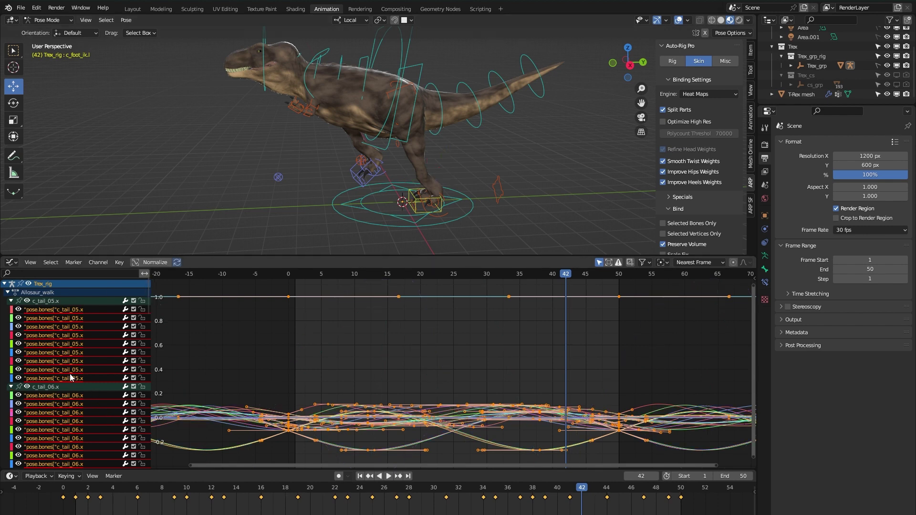
pyautogui.scroll(-6, 69, 393)
pyautogui.scroll(-10, 69, 393)
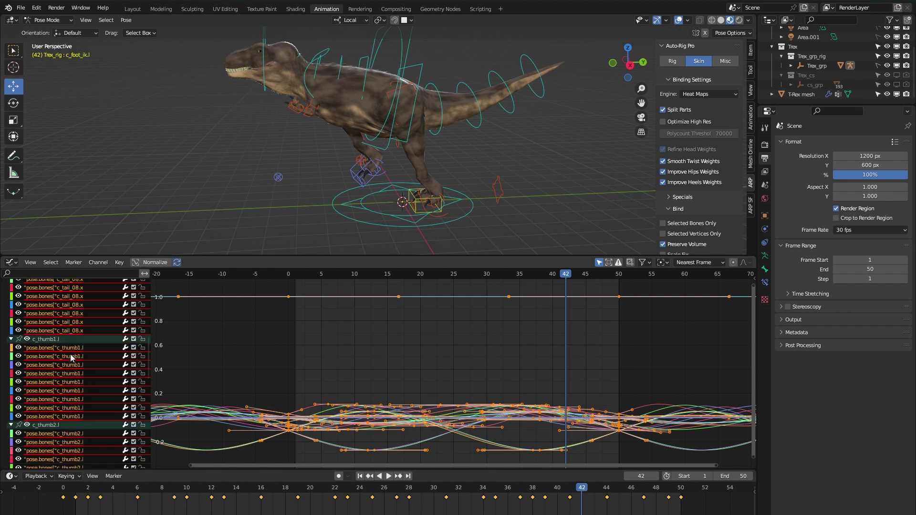
pyautogui.scroll(-8, 65, 354)
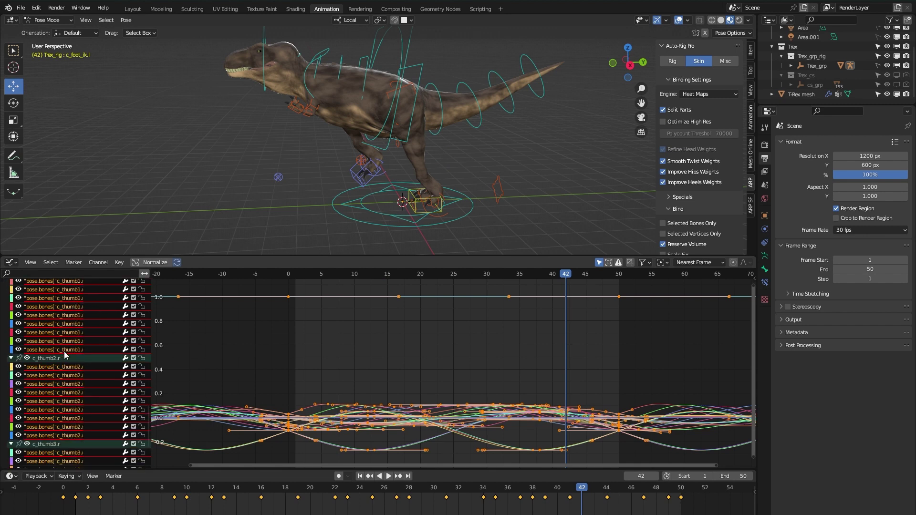
pyautogui.scroll(1, 65, 352)
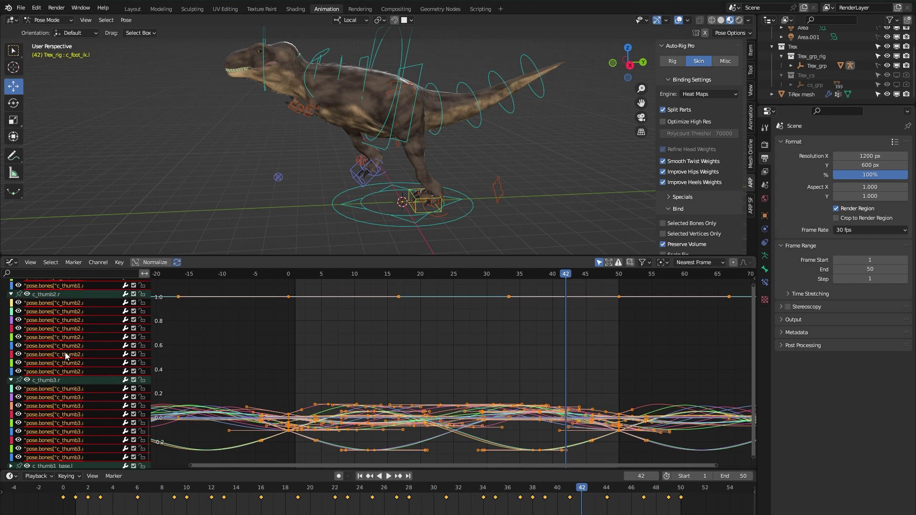
pyautogui.scroll(1, 73, 344)
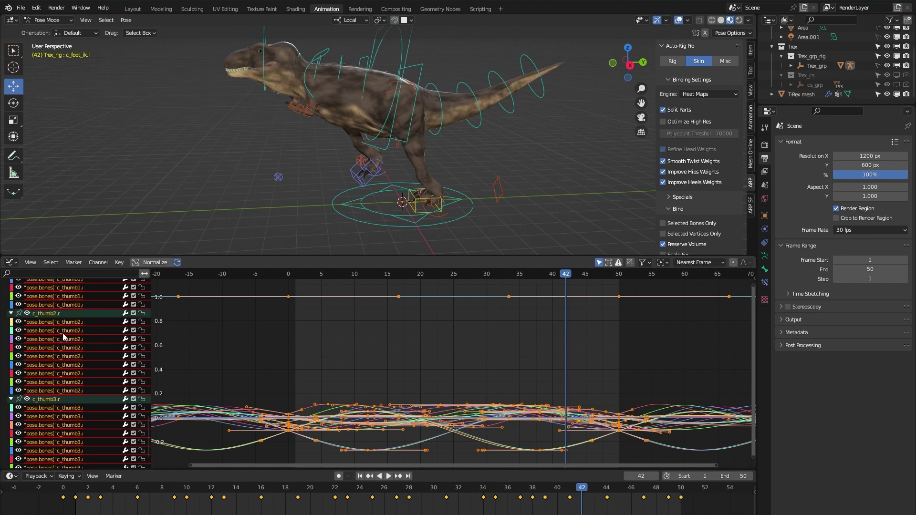
pyautogui.scroll(10, 64, 340)
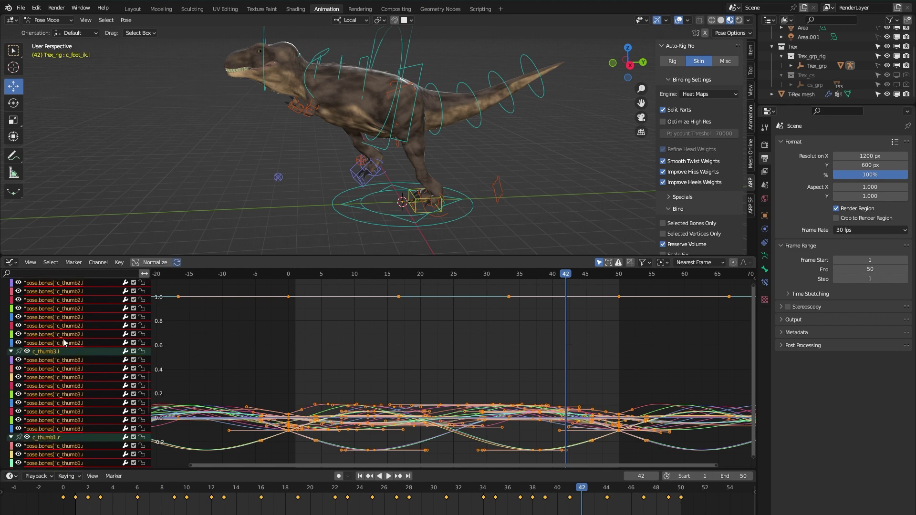
pyautogui.click(237, 354)
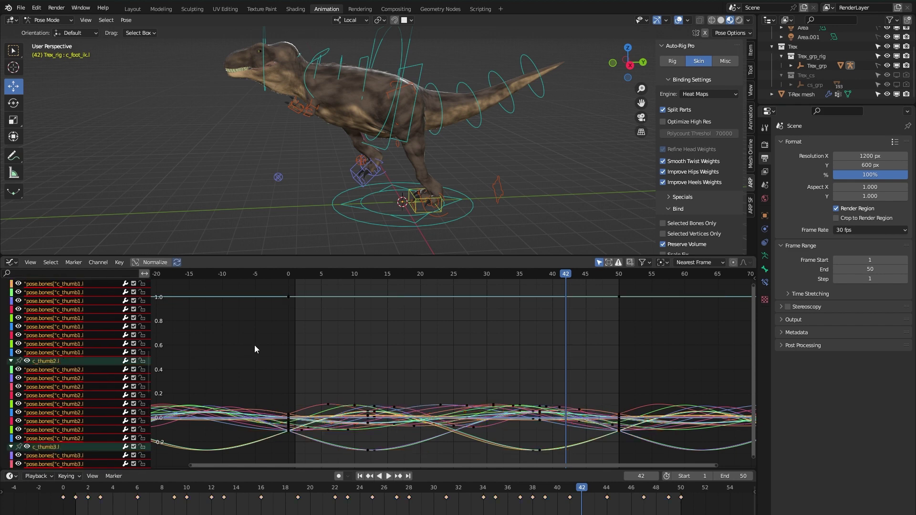
pyautogui.click(70, 335)
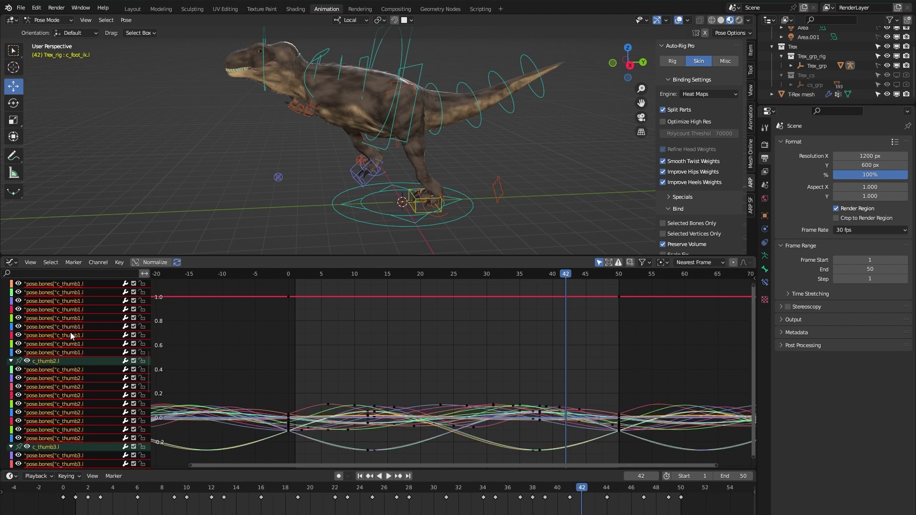
pyautogui.press('x')
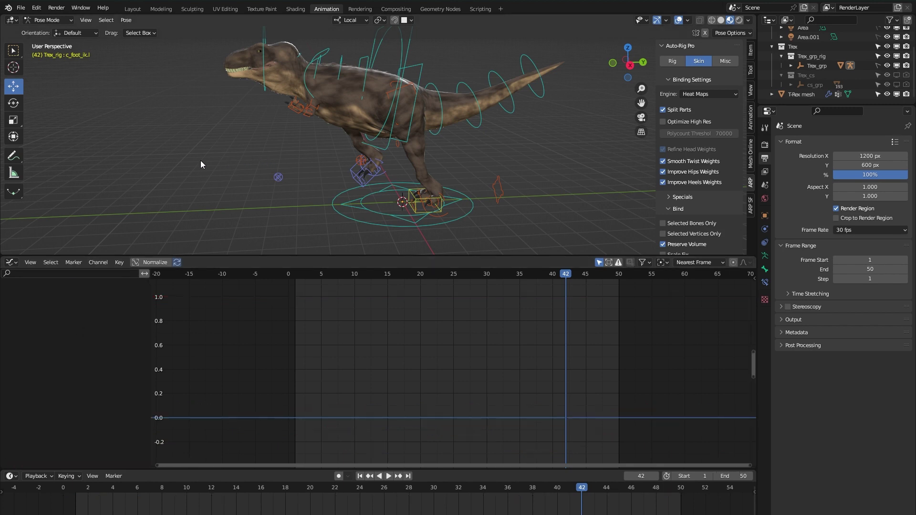
# - Select the c_foot_ik.l controller and display its animation curves in the Graph Editor
pyautogui.moveTo(201, 174); pyautogui.dragTo(231, 175, button='middle')
pyautogui.keyDown('shift'); pyautogui.moveTo(413, 175); pyautogui.dragTo(405, 162, button='middle'); pyautogui.keyUp('shift')
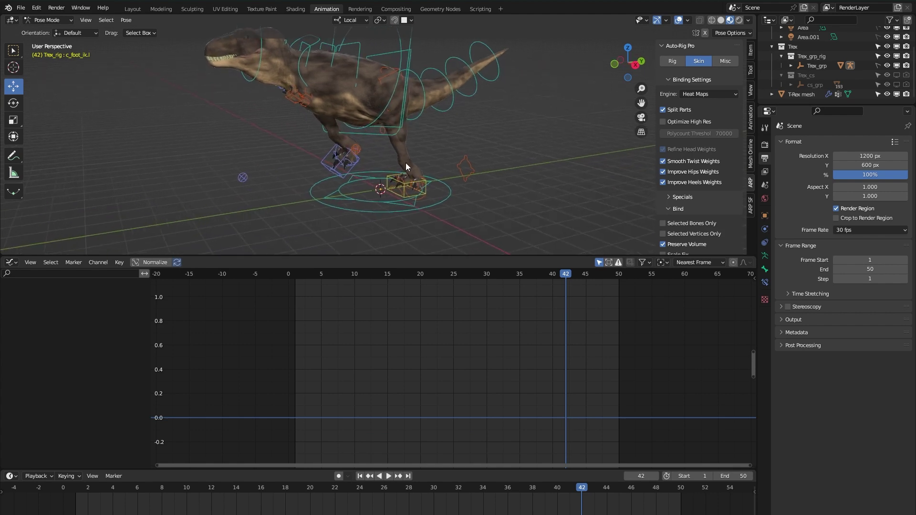
pyautogui.scroll(2, 413, 187)
pyautogui.click(411, 186)
pyautogui.hotkey('ctrl', 'Tab')
pyautogui.hotkey('ctrl', 'Tab')
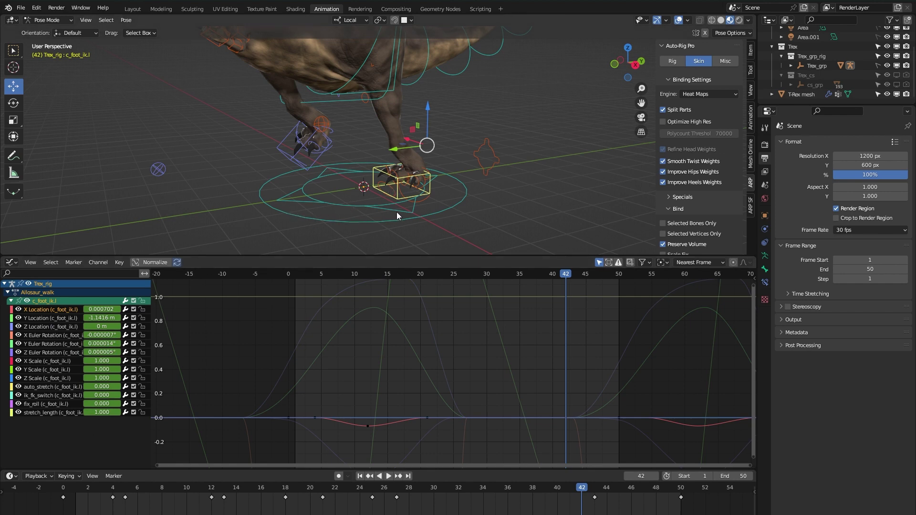
# - Isolate the Y Location curve of c_foot_ik.l in the Graph Editor and look closely at the left foot
pyautogui.scroll(3, 380, 216)
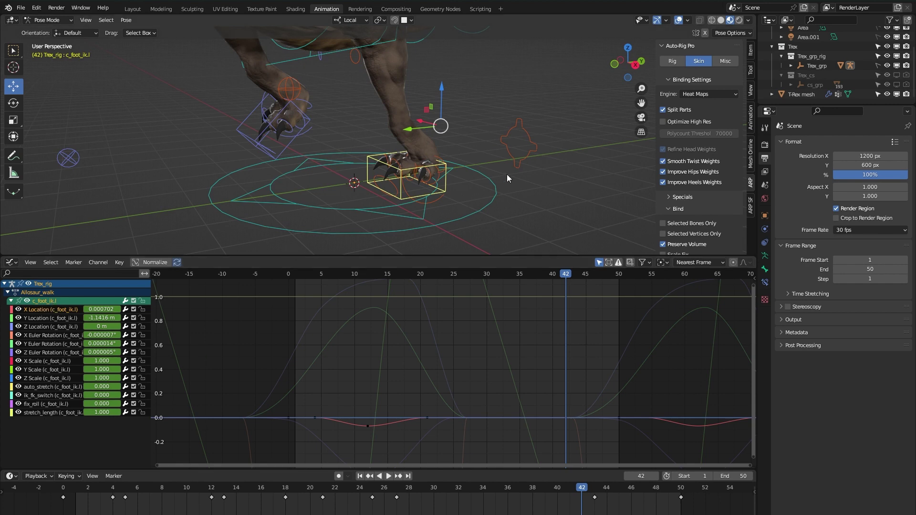
pyautogui.scroll(3, 479, 172)
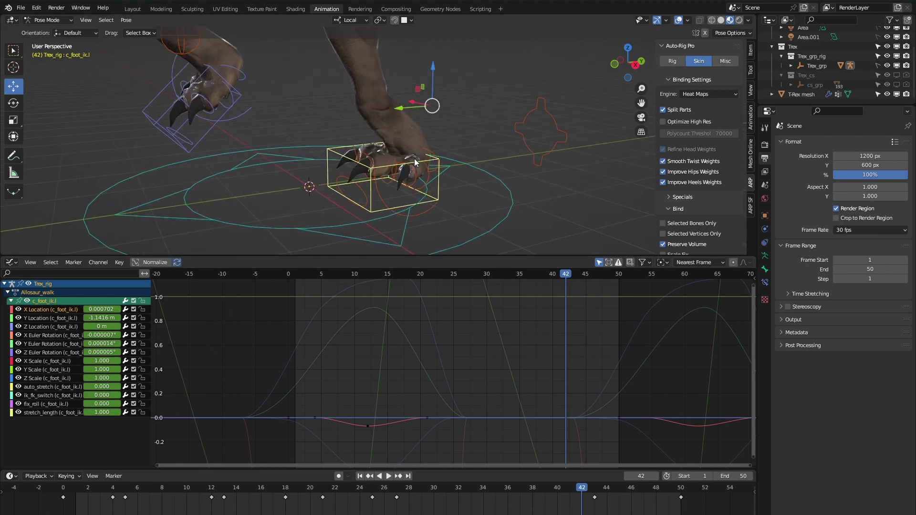
pyautogui.click(38, 318)
pyautogui.scroll(-2, 273, 124)
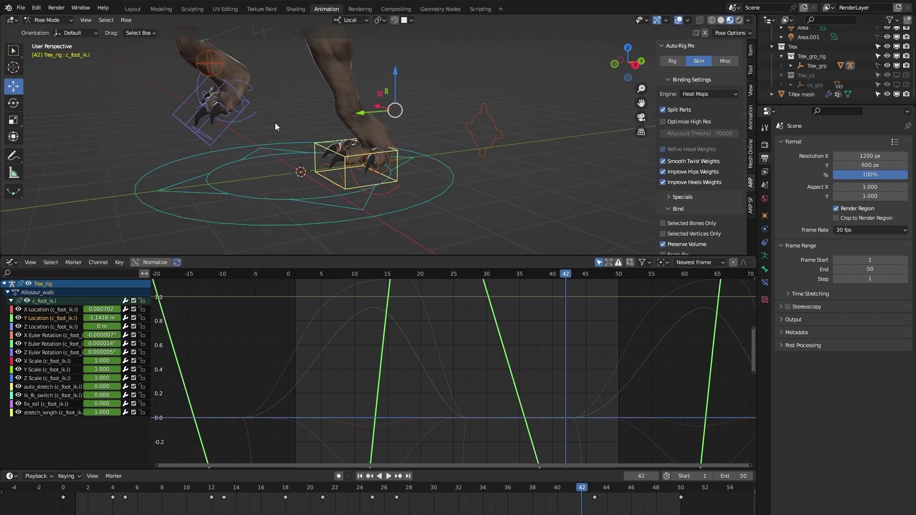
# - Play and scrub the walk in the right side view to examine how far the left foot reaches backward
pyautogui.press('KP_3')
pyautogui.scroll(-7, 284, 111)
pyautogui.keyDown('shift'); pyautogui.moveTo(248, 73); pyautogui.dragTo(261, 171, button='middle'); pyautogui.keyUp('shift')
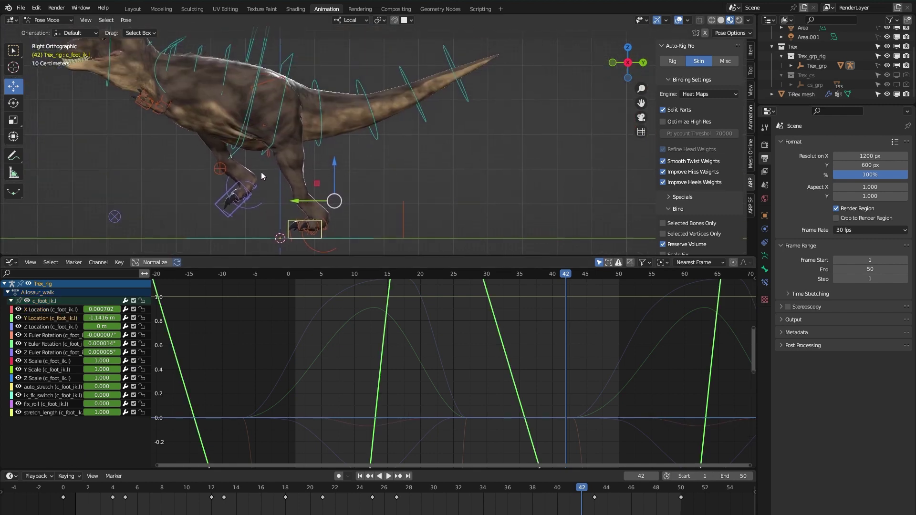
pyautogui.scroll(-3, 267, 177)
pyautogui.press('space')
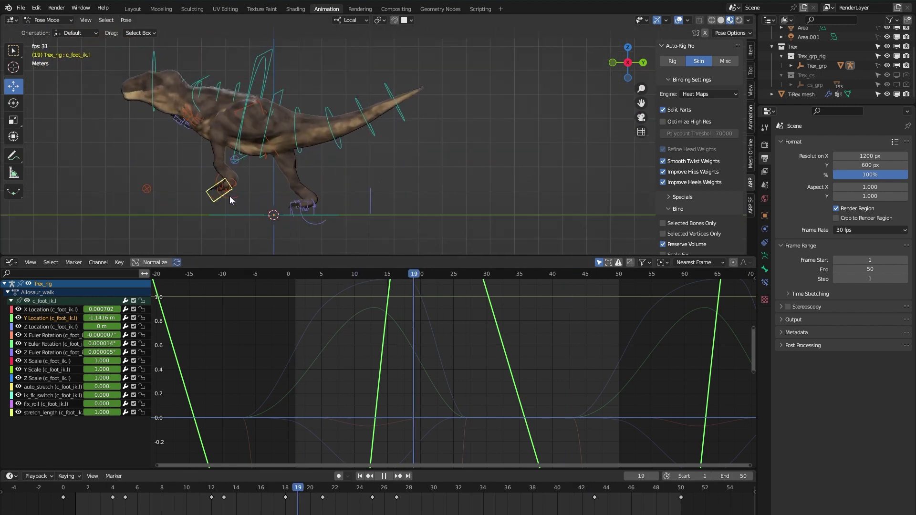
pyautogui.press('space')
pyautogui.moveTo(324, 274); pyautogui.dragTo(307, 277)
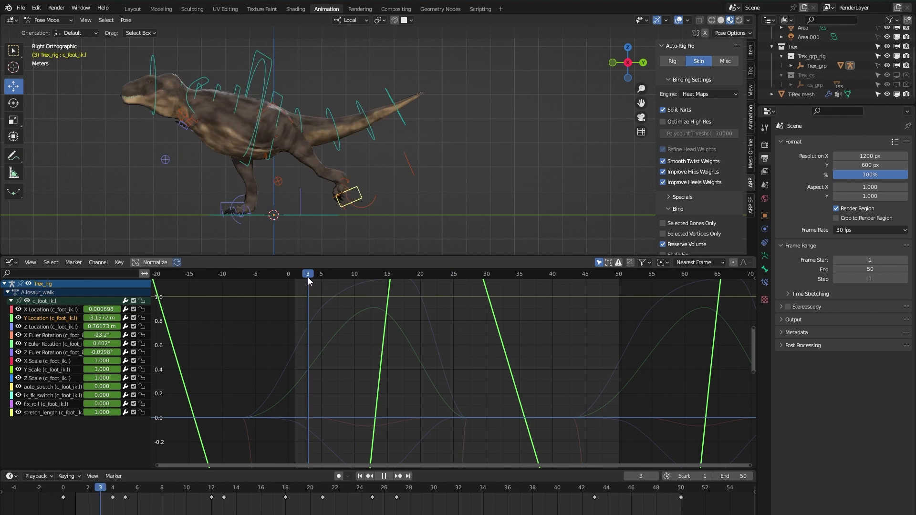
# - Raise the left foot's Y Location keyframes at frames 0, 4 and 50 by about 1.68 m to shorten the backward reach
pyautogui.scroll(-2, 324, 348)
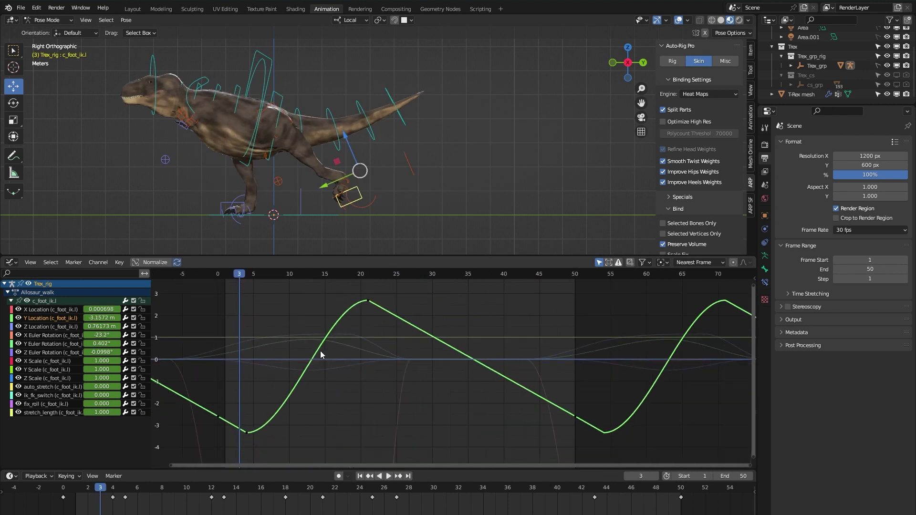
pyautogui.moveTo(243, 276); pyautogui.dragTo(245, 299)
pyautogui.moveTo(199, 393); pyautogui.dragTo(622, 461)
pyautogui.press('g')
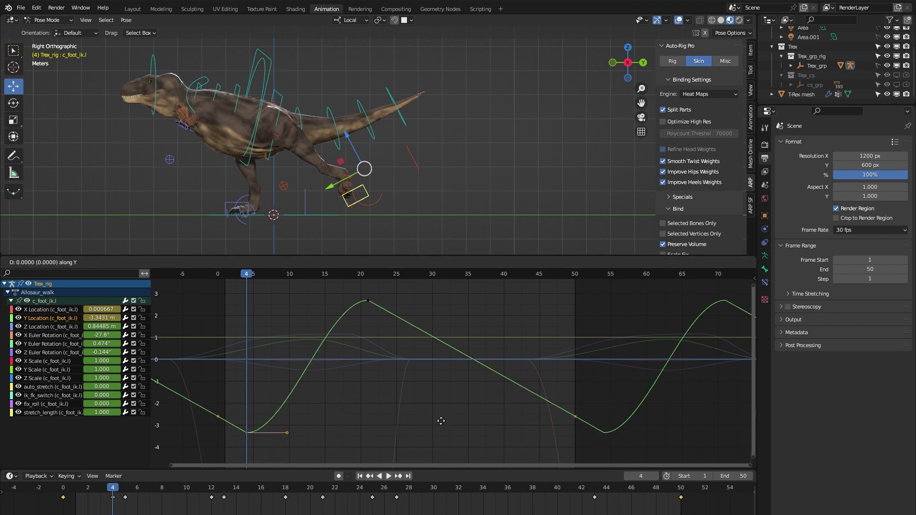
pyautogui.click(438, 384)
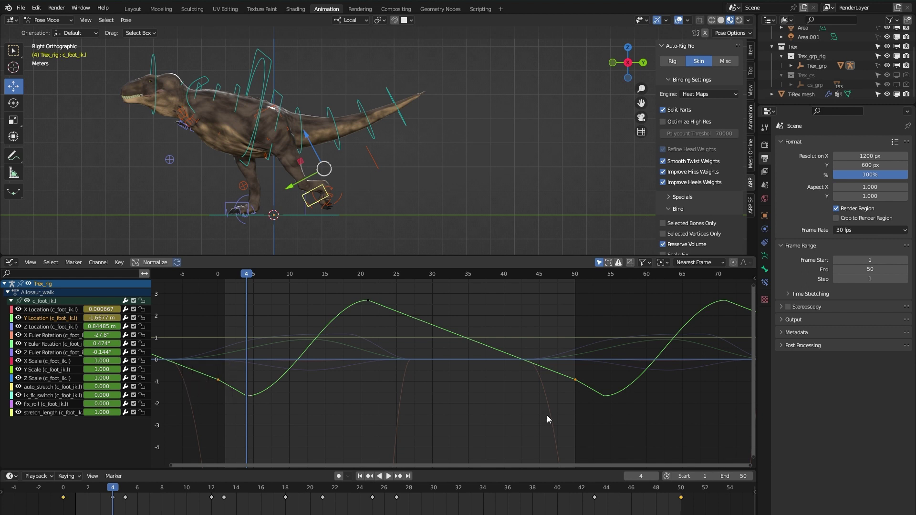
# - Lower the left foot's Y Location keyframes at frames 0 and 50 by about 0.13 m and check the walk by playing it
pyautogui.press('g')
pyautogui.press('y')
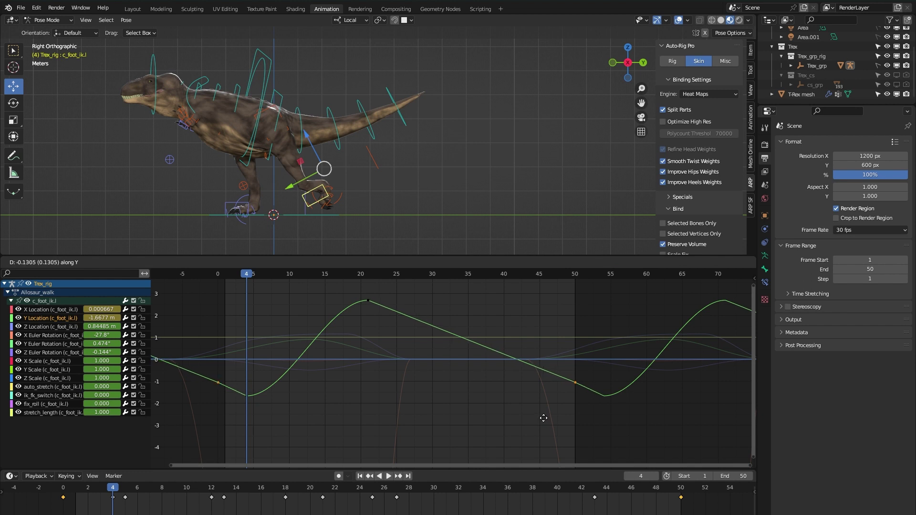
pyautogui.click(543, 419)
pyautogui.press('space')
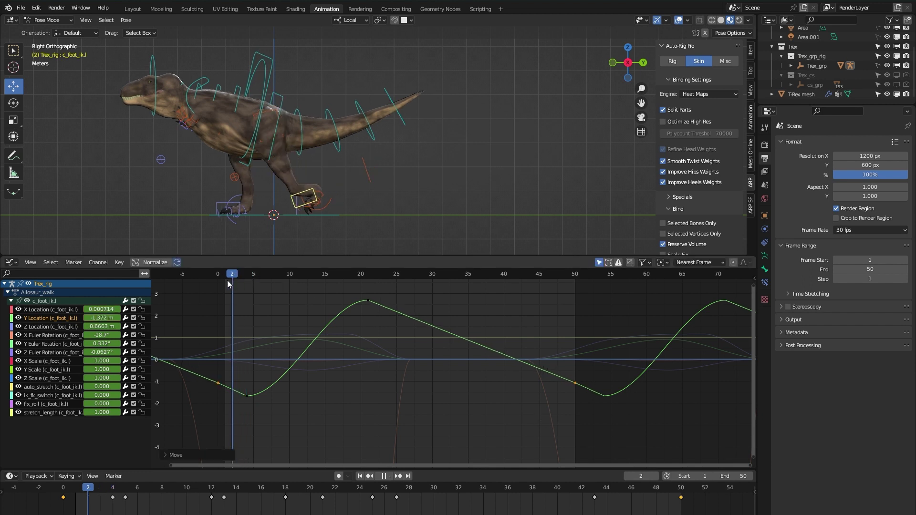
pyautogui.press('space')
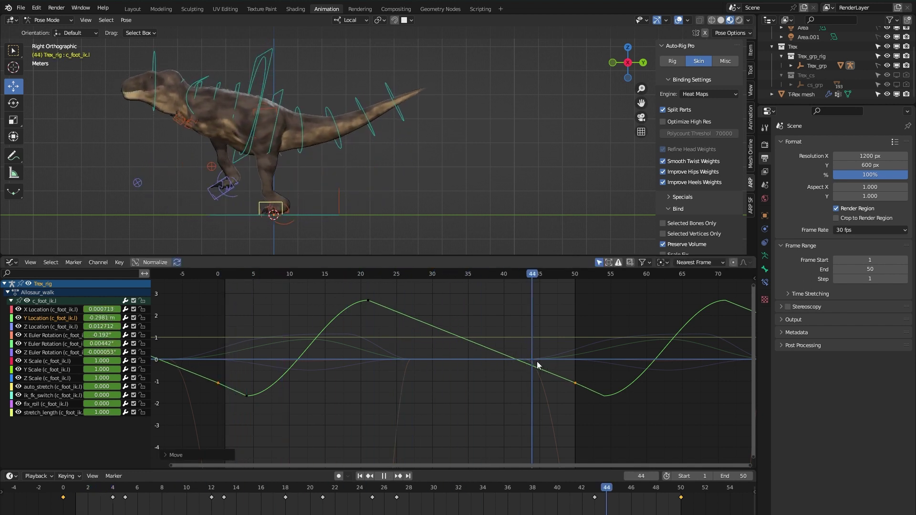
# - Select the c_root_master.x controller and display only its Z Location curve, framed in the Graph Editor
pyautogui.click(271, 50)
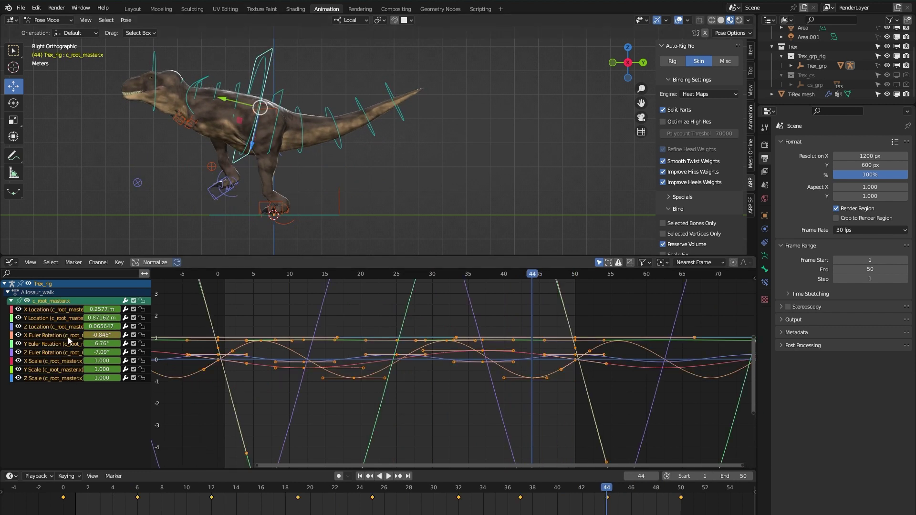
pyautogui.click(46, 325)
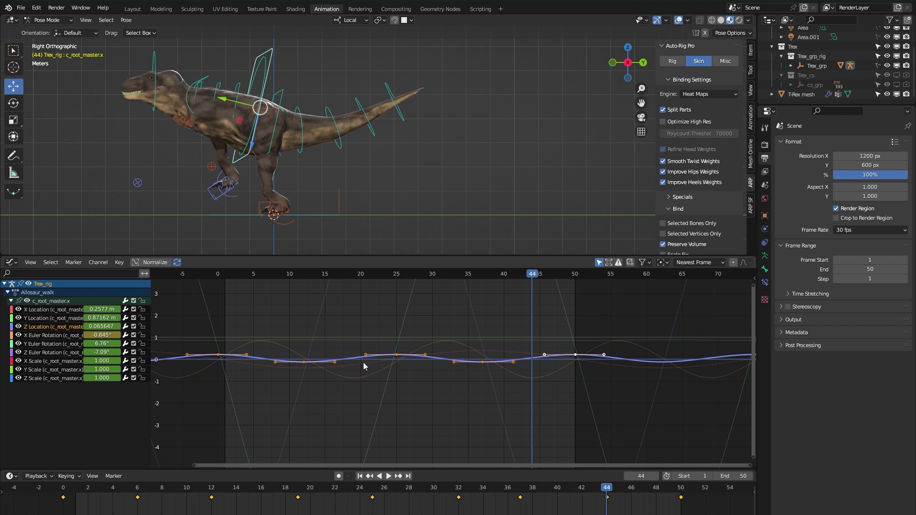
pyautogui.press('Home')
pyautogui.press('KP_Decimal')
pyautogui.scroll(-8, 366, 363)
# - Raise all Z Location keyframes of c_root_master.x by about 0.12 m and check the walk by playing it
pyautogui.click(276, 296)
pyautogui.moveTo(276, 297); pyautogui.dragTo(535, 425)
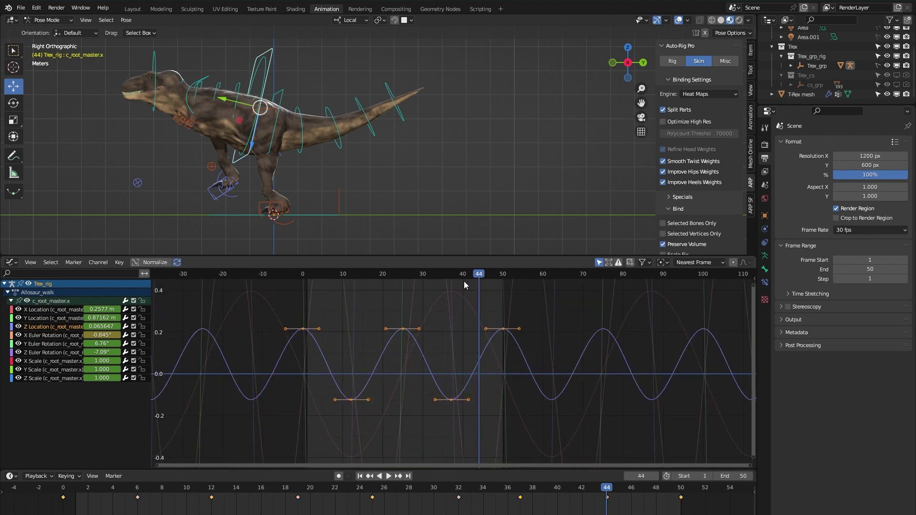
pyautogui.moveTo(479, 275); pyautogui.dragTo(492, 293)
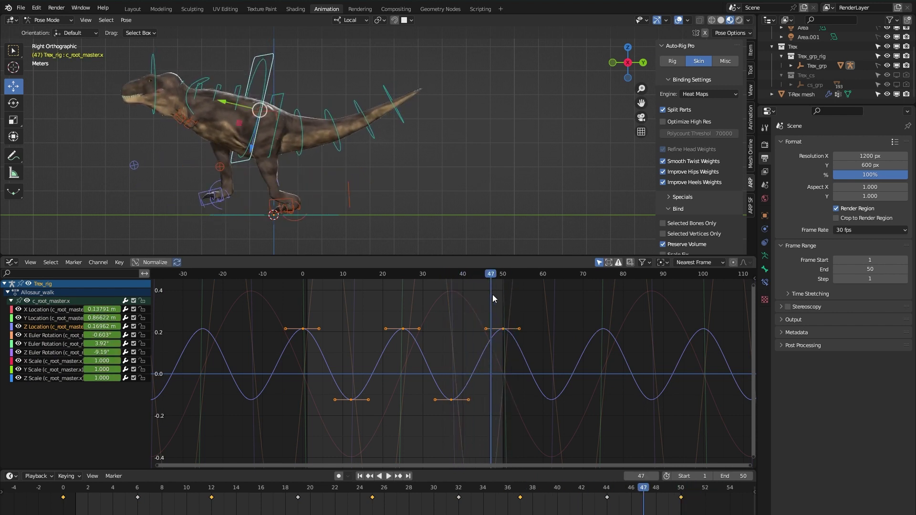
pyautogui.press('g')
pyautogui.press('y')
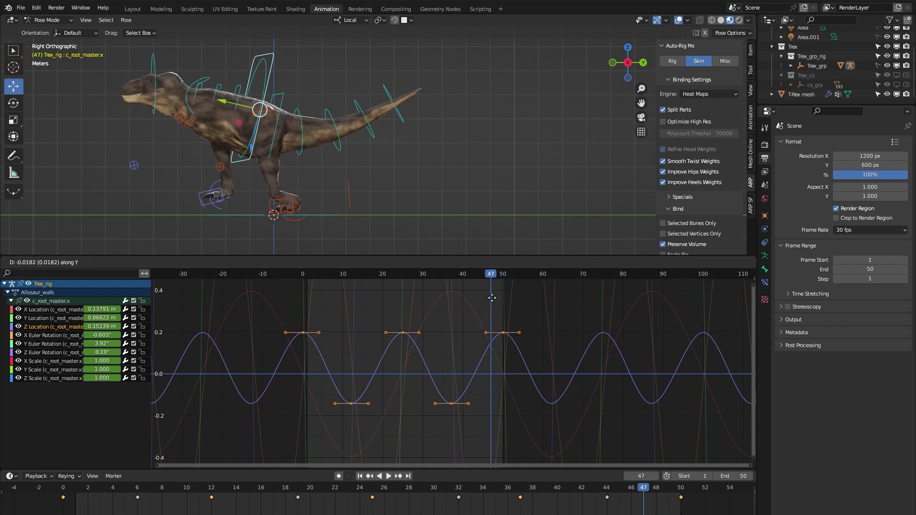
pyautogui.click(494, 468)
pyautogui.press('space')
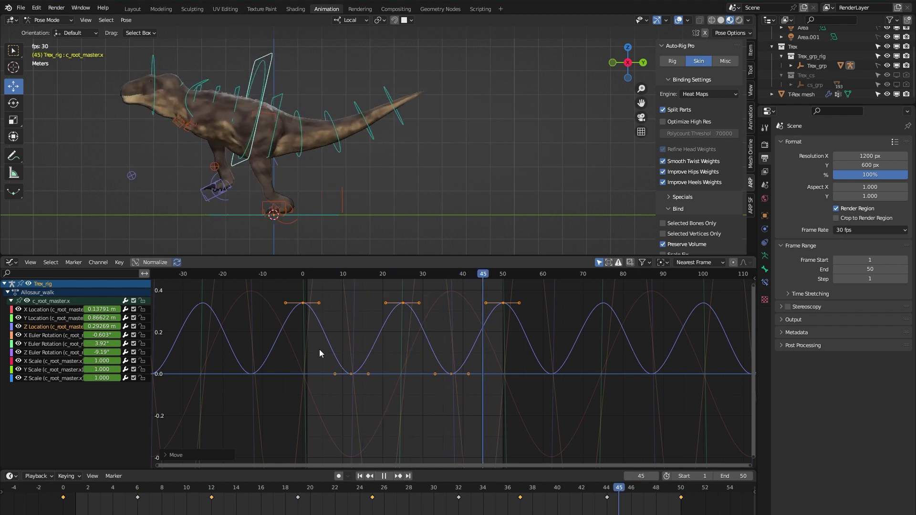
pyautogui.press('space')
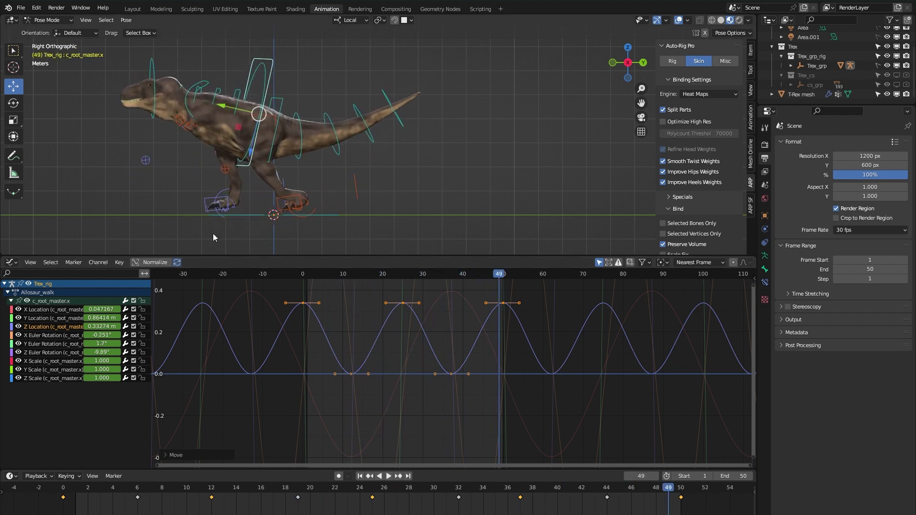
# - Raise the frame 29 keyframe of the c_foot_ik.r Y Location curve to about -1.73 m
pyautogui.click(208, 201)
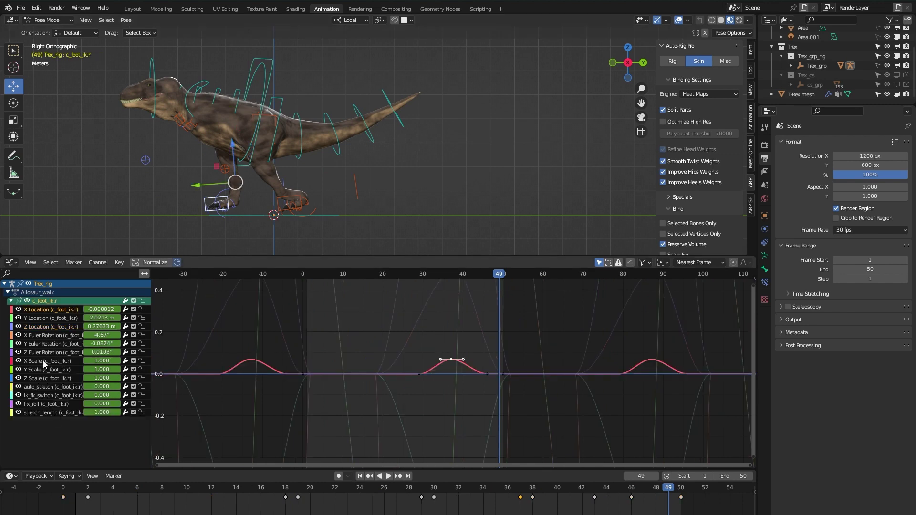
pyautogui.click(45, 318)
pyautogui.press('Home')
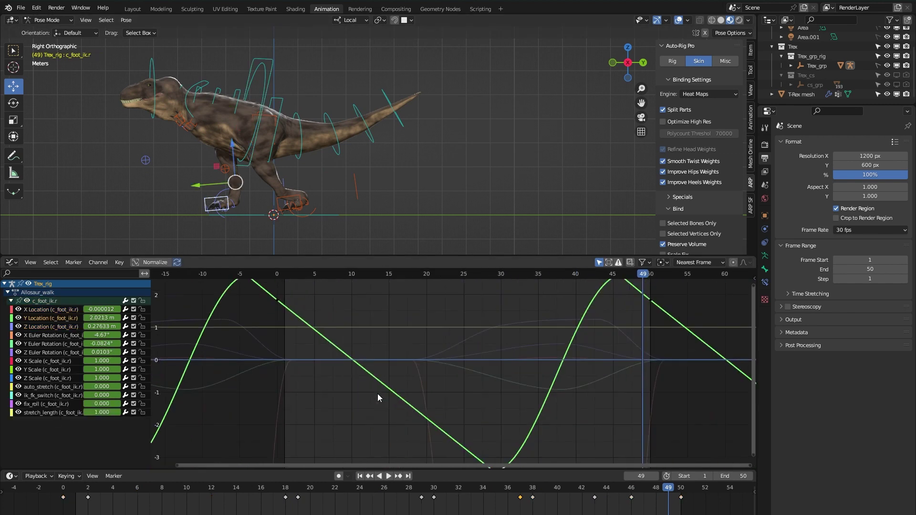
pyautogui.click(297, 276)
pyautogui.press('space')
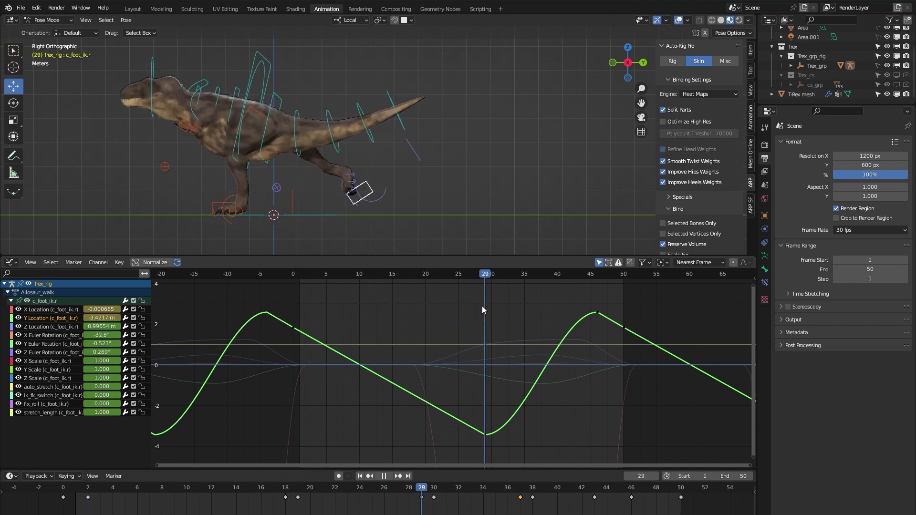
pyautogui.moveTo(448, 386); pyautogui.dragTo(514, 467)
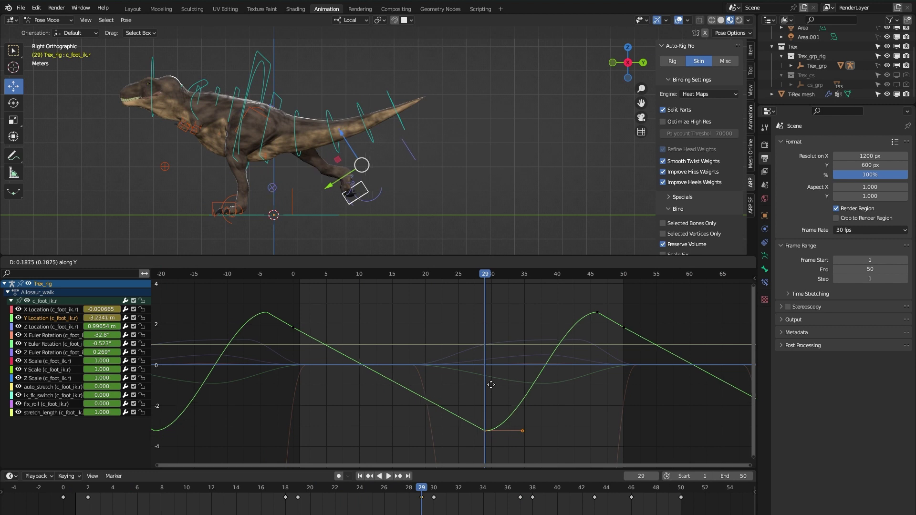
pyautogui.moveTo(491, 365)
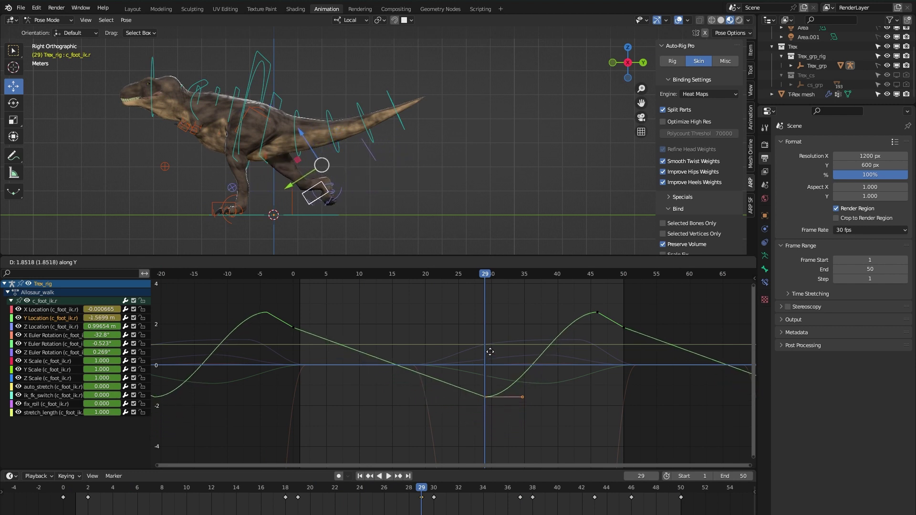
pyautogui.click(491, 357)
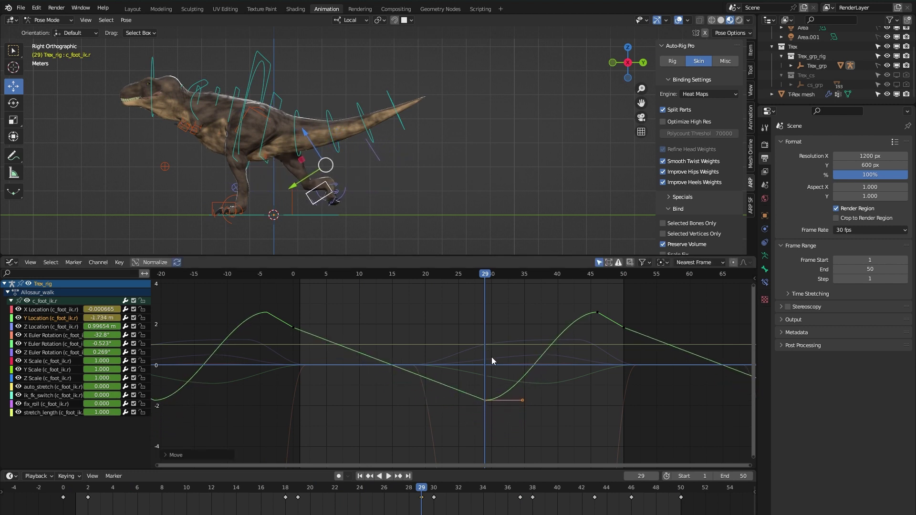
# - Play the walk and examine the adjusted leg motion from the side and the front
pyautogui.press('space')
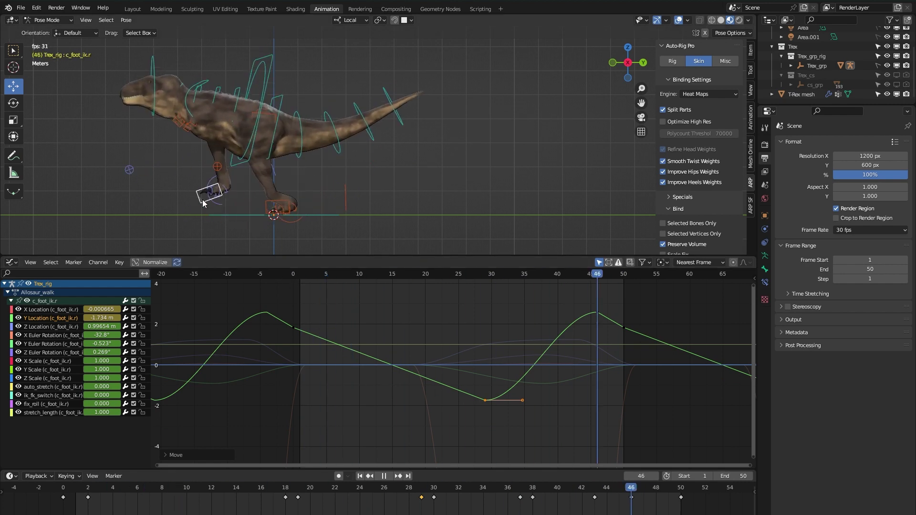
pyautogui.moveTo(211, 184); pyautogui.dragTo(298, 190, button='middle')
pyautogui.keyDown('shift'); pyautogui.moveTo(358, 188); pyautogui.dragTo(291, 141, button='middle'); pyautogui.keyUp('shift')
pyautogui.press('space')
pyautogui.scroll(4, 348, 168)
# - Select the left arm controller c_arm_fk.l with the Rotate tool active and examine the arm motion from the front during playback
pyautogui.click(266, 103)
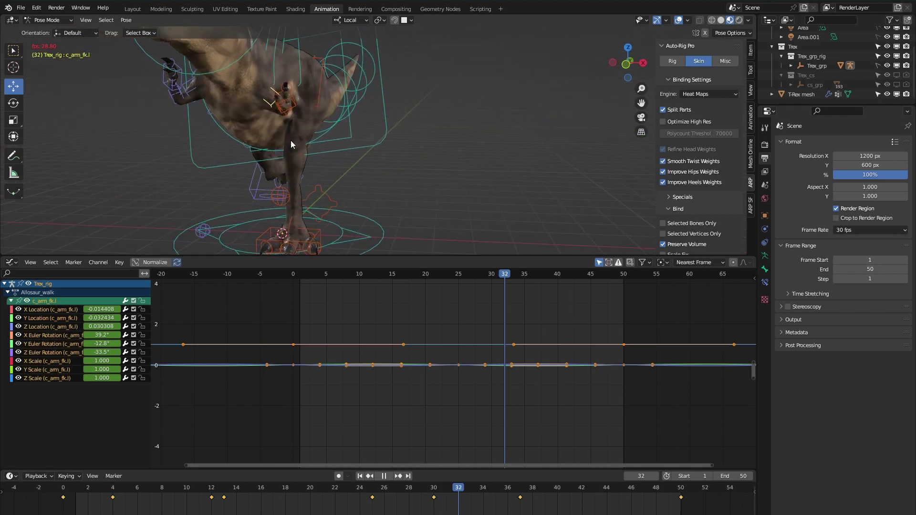
pyautogui.press('space')
pyautogui.moveTo(249, 165); pyautogui.dragTo(334, 147, button='middle')
pyautogui.scroll(-3, 276, 155)
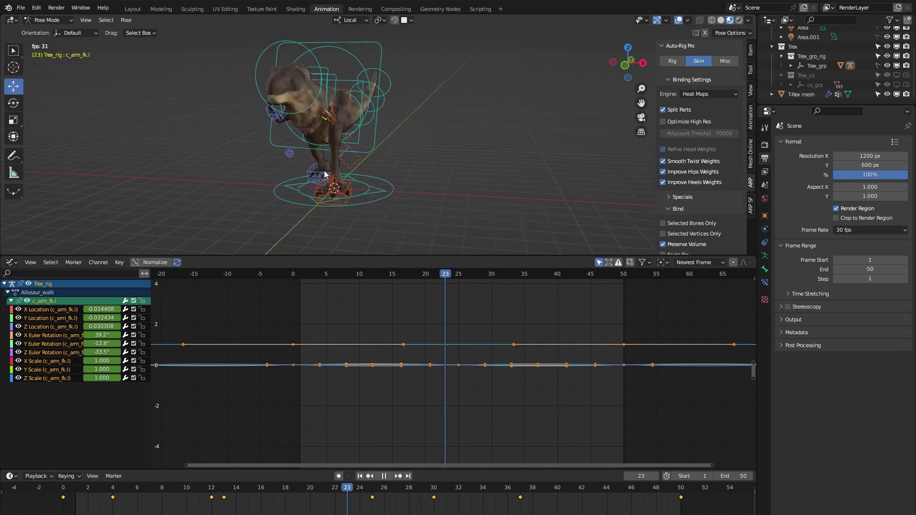
pyautogui.moveTo(328, 174); pyautogui.dragTo(303, 169, button='middle')
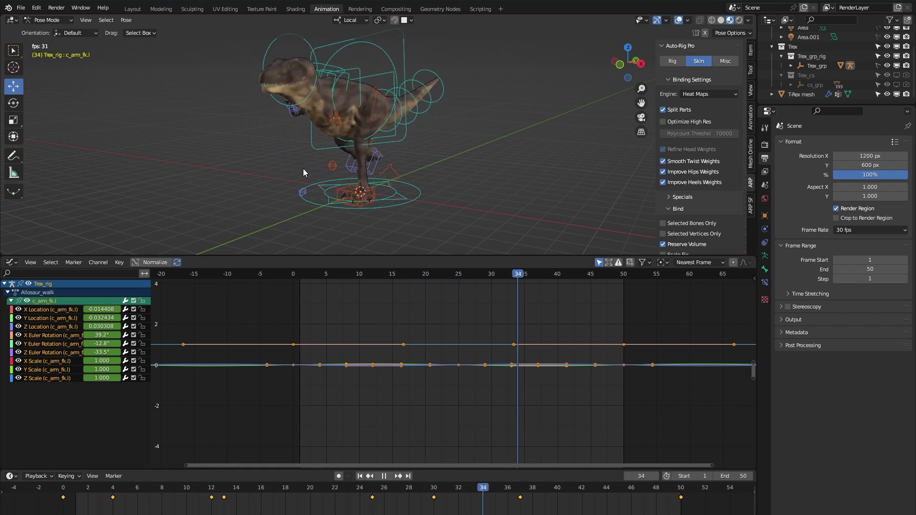
pyautogui.press('r')
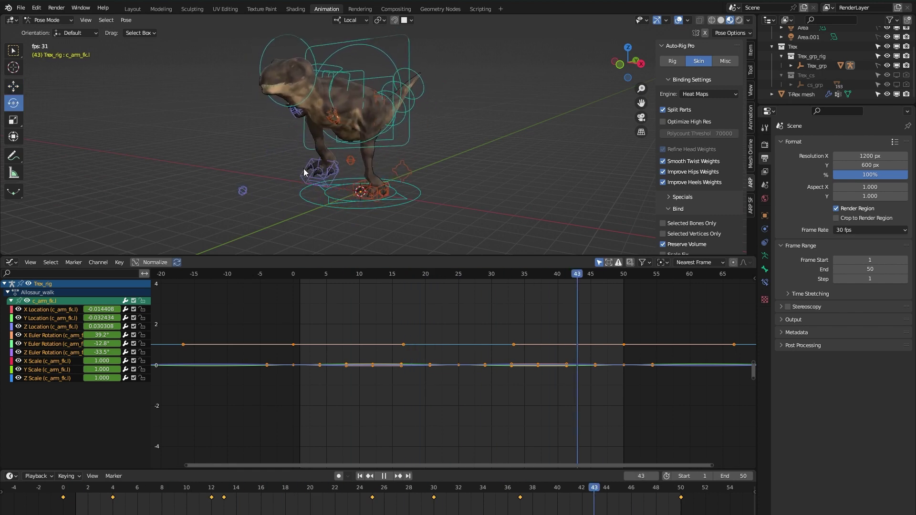
pyautogui.press('space')
pyautogui.moveTo(313, 173); pyautogui.dragTo(357, 172, button='middle')
pyautogui.scroll(2, 357, 172)
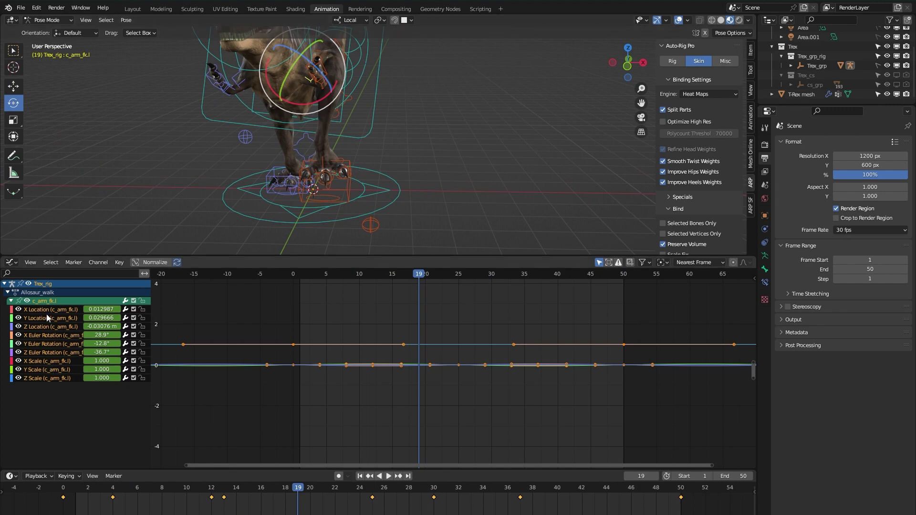
# - Lower all X Euler Rotation keyframes of the left arm controller c_arm_fk.l by about 47°
pyautogui.click(43, 339)
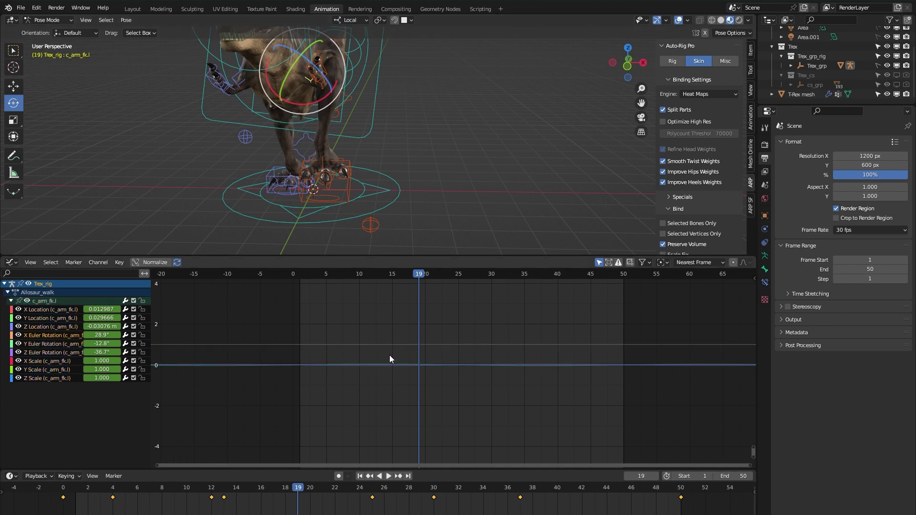
pyautogui.press('KP_Decimal')
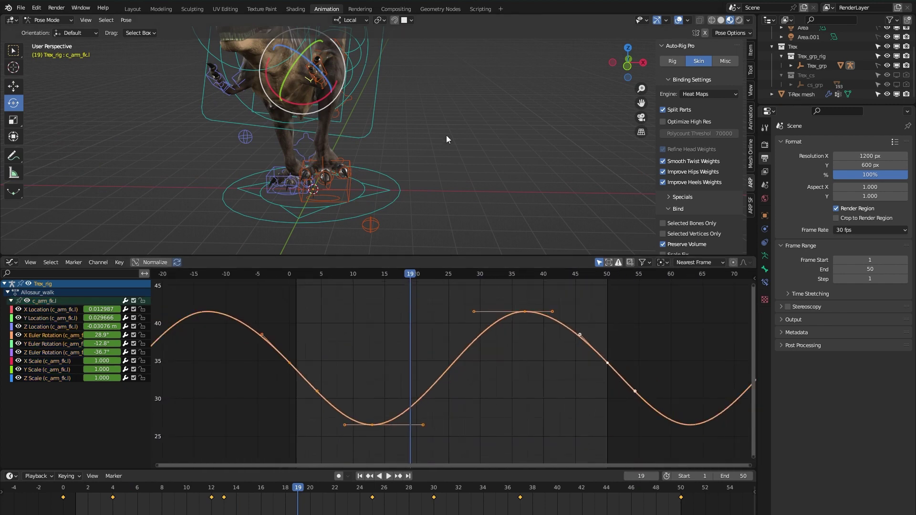
pyautogui.press('g')
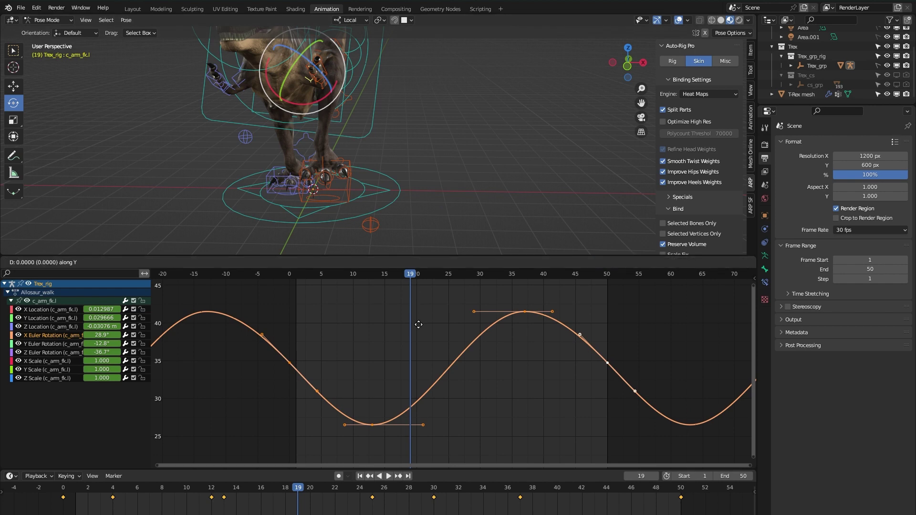
pyautogui.press('y')
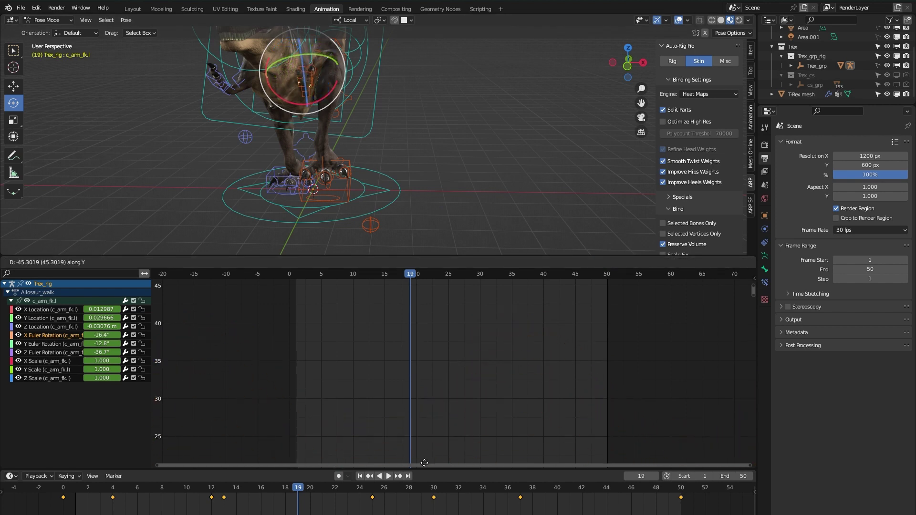
pyautogui.click(425, 273)
# - Raise all Z Euler Rotation keyframes of c_arm_fk.l by about 52°, checking the arm from the side
pyautogui.moveTo(424, 90); pyautogui.dragTo(323, 80, button='middle')
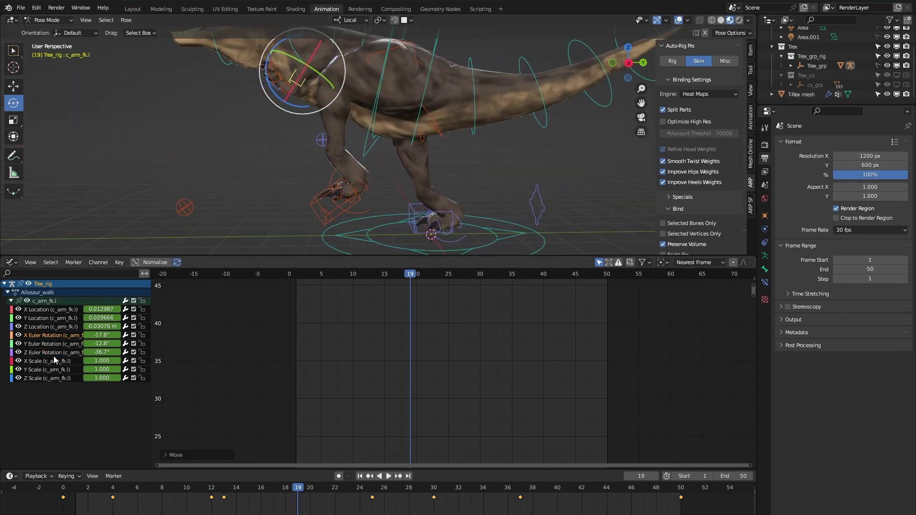
pyautogui.press('Home')
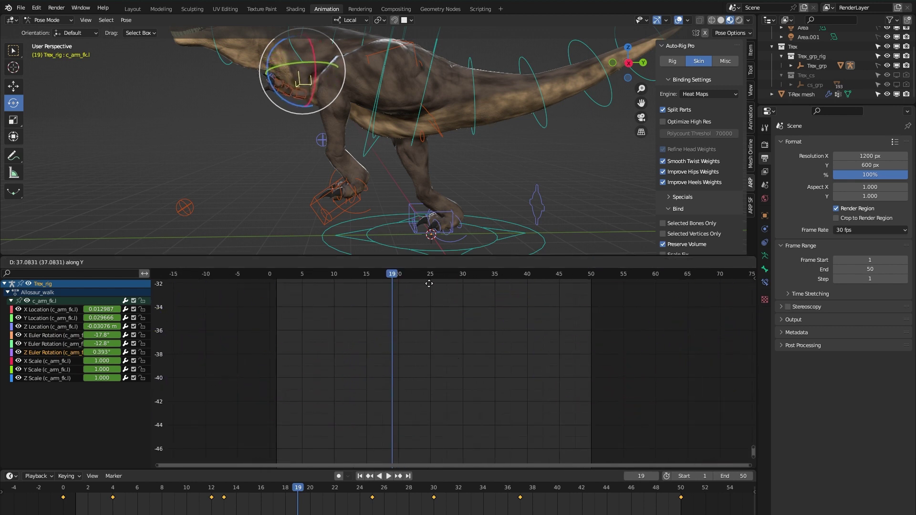
pyautogui.click(455, 312)
# - Raise all Y Euler Rotation keyframes of c_arm_fk.l by about 23° and check the arm by playing the walk
pyautogui.moveTo(327, 193); pyautogui.dragTo(413, 242, button='middle')
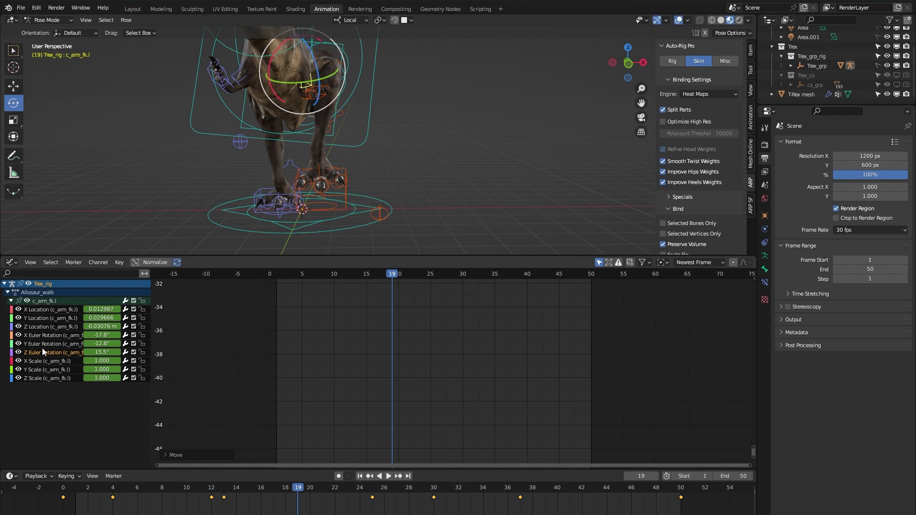
pyautogui.press('Home')
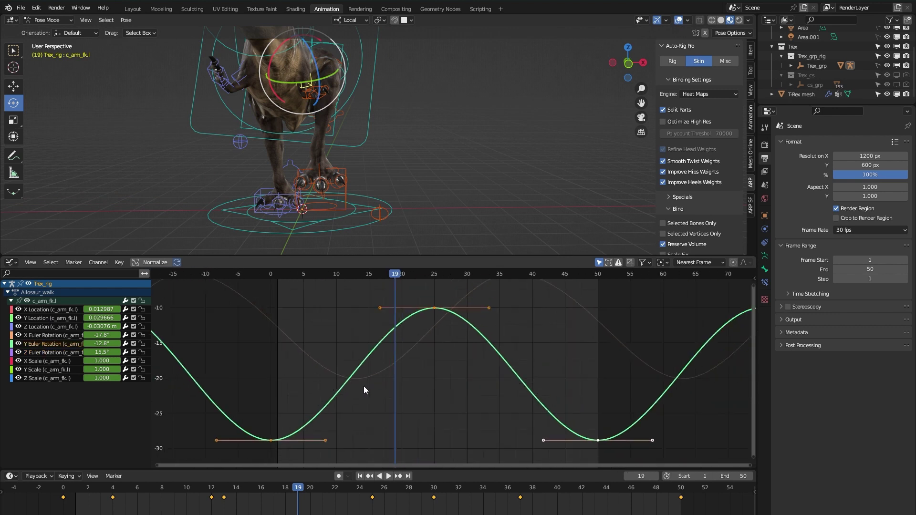
pyautogui.press('g')
pyautogui.press('y')
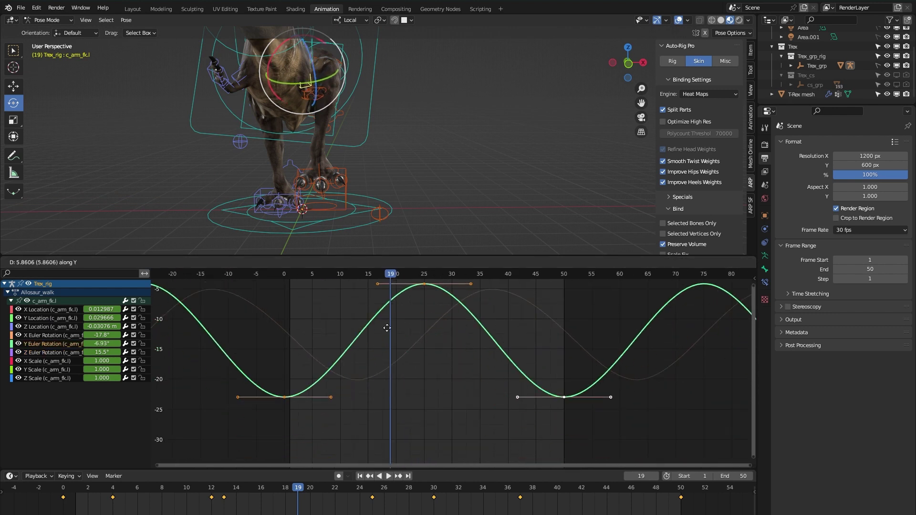
pyautogui.click(401, 443)
pyautogui.moveTo(463, 145); pyautogui.dragTo(370, 153, button='middle')
pyautogui.press('space')
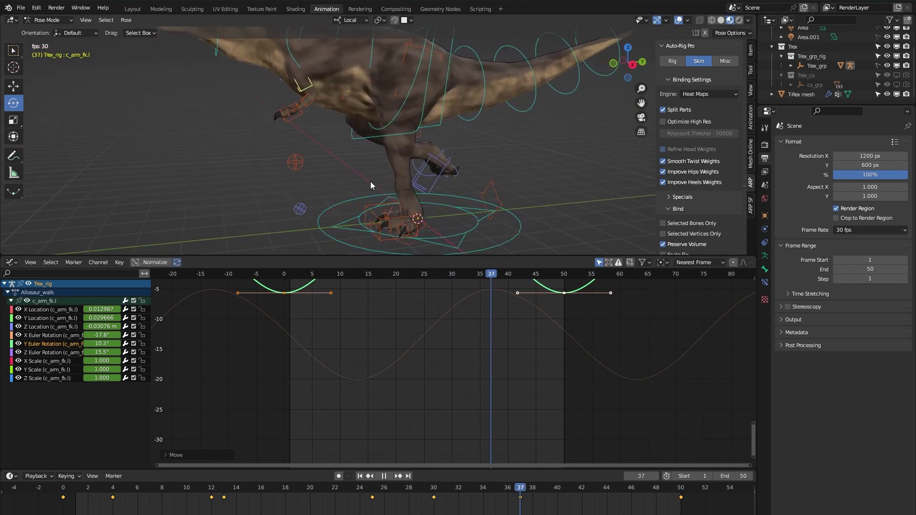
pyautogui.press('space')
# - Select the right arm controller c_arm_fk.r and lower all its X Euler Rotation keyframes by about 40° in total
pyautogui.moveTo(198, 180); pyautogui.dragTo(351, 160, button='middle')
pyautogui.click(351, 159)
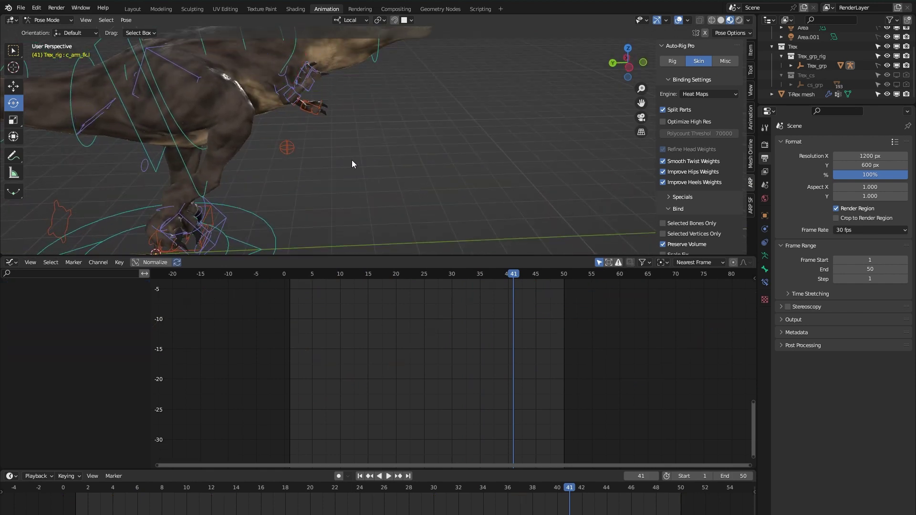
pyautogui.click(274, 87)
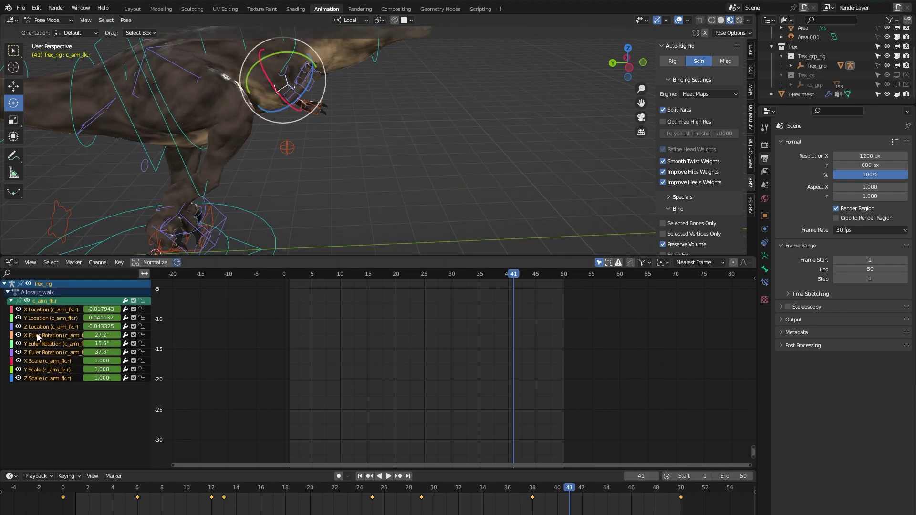
pyautogui.press('KP_Decimal')
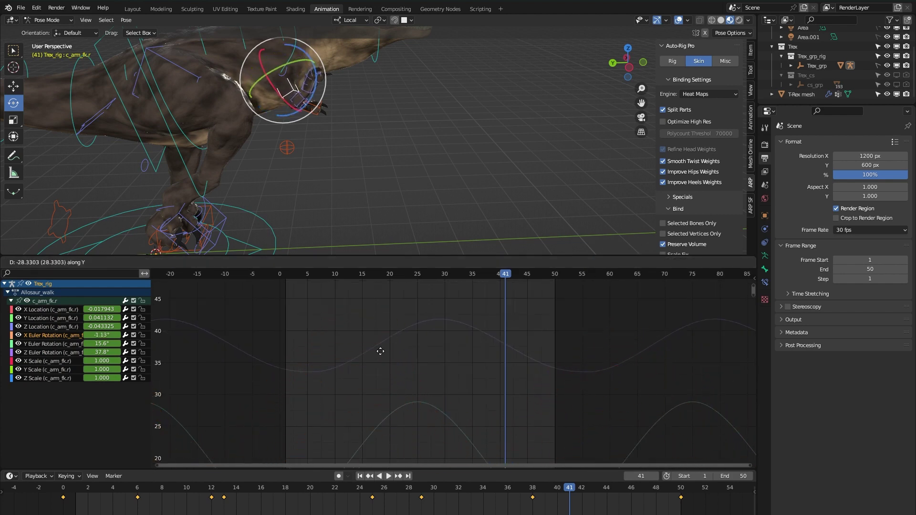
pyautogui.click(380, 356)
pyautogui.moveTo(439, 151); pyautogui.dragTo(352, 115, button='middle')
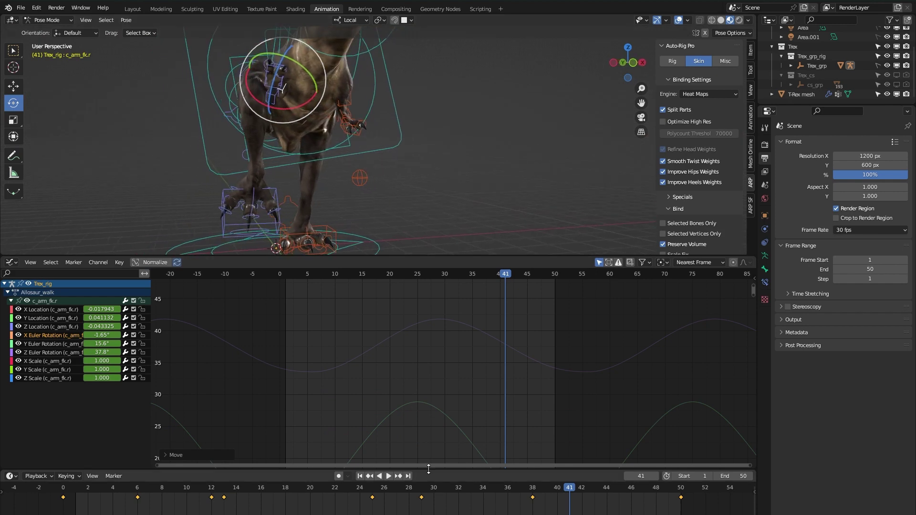
pyautogui.press('KP_Decimal')
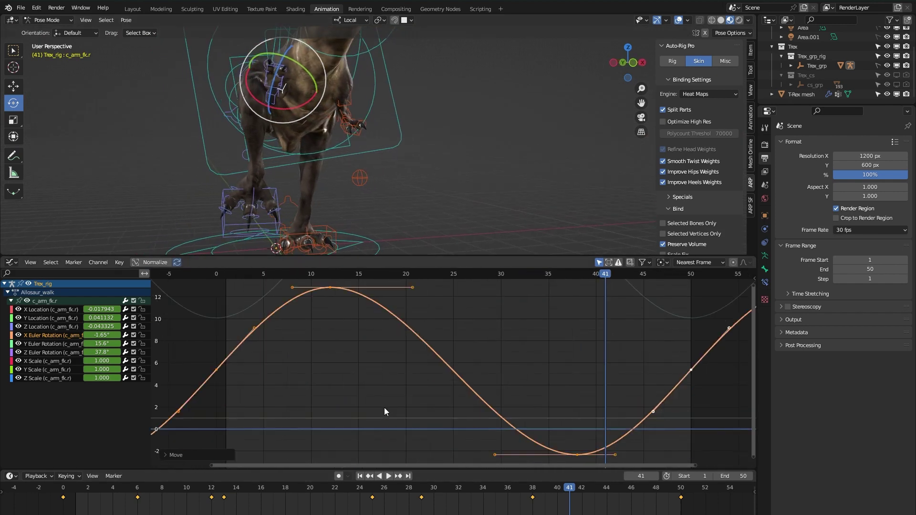
pyautogui.press('g')
pyautogui.press('y')
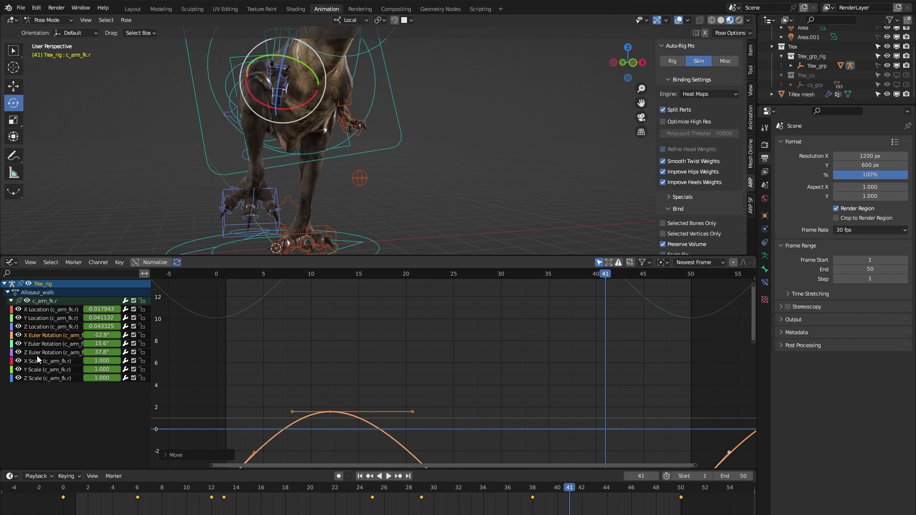
# - Lower all Z Euler Rotation keyframes of c_arm_fk.r by about 57°
pyautogui.press('KP_Decimal')
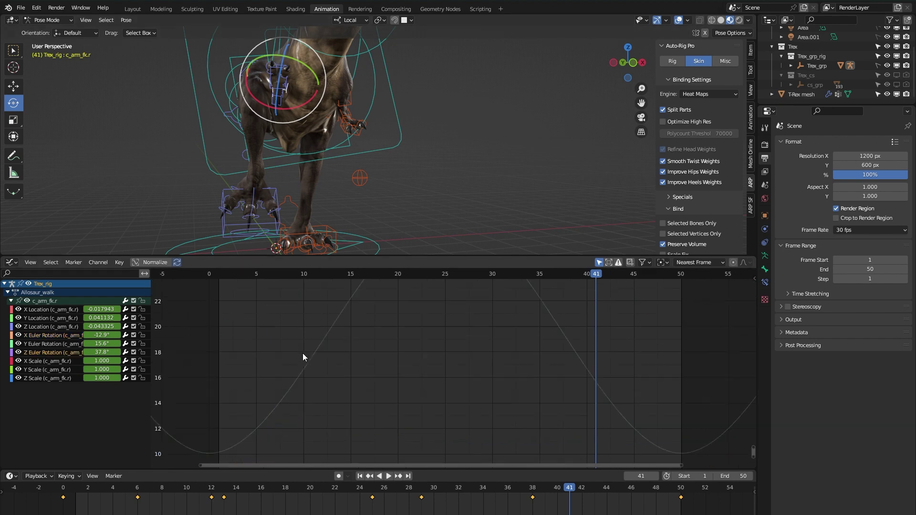
pyautogui.scroll(-2, 304, 354)
pyautogui.moveTo(252, 92); pyautogui.dragTo(350, 112, button='middle')
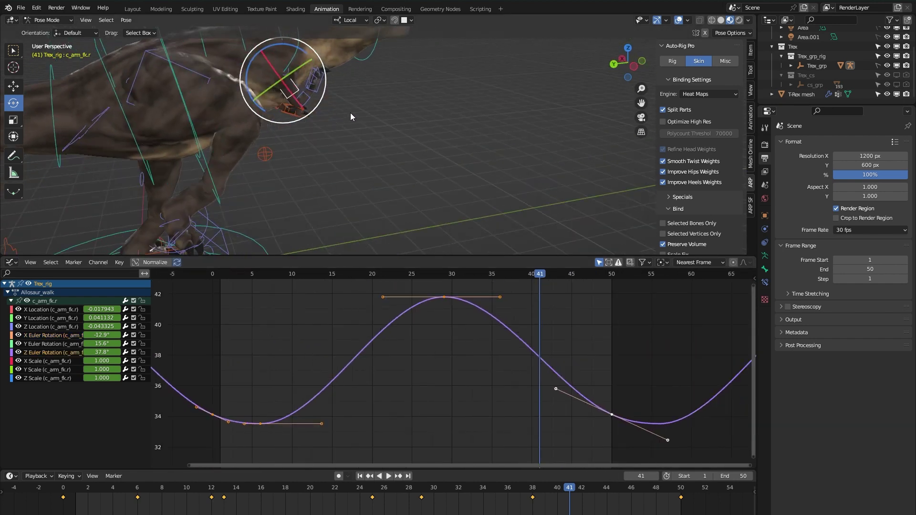
pyautogui.press('g')
pyautogui.press('y')
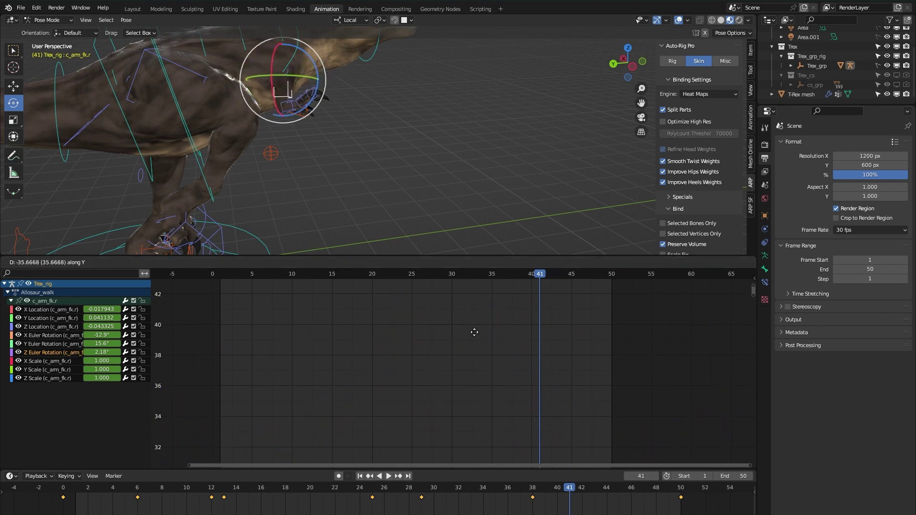
pyautogui.click(587, 449)
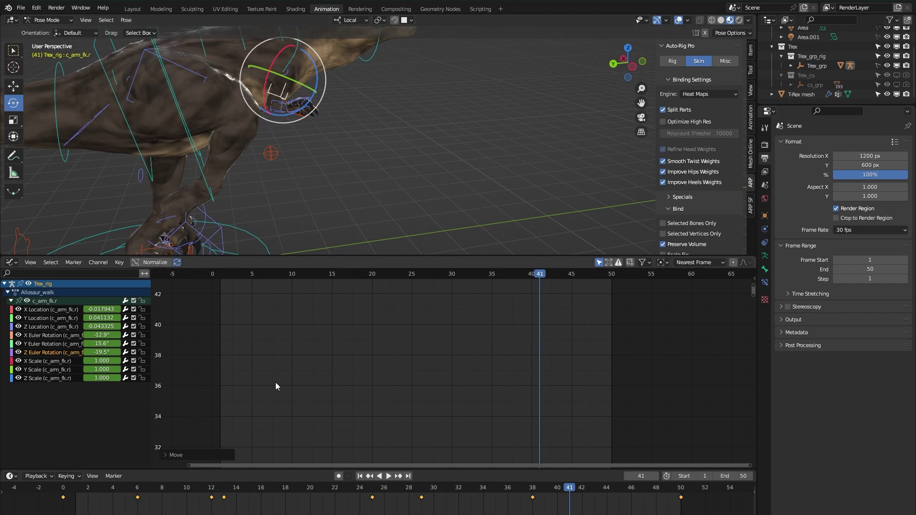
# - Lower all Y Euler Rotation keyframes of c_arm_fk.r by about 28°, checking the arm from the front
pyautogui.moveTo(411, 184); pyautogui.dragTo(259, 228, button='middle')
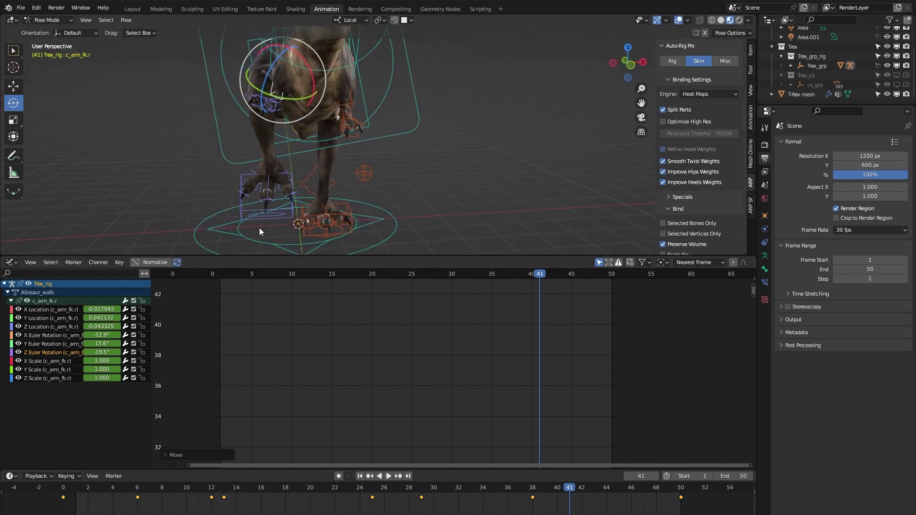
pyautogui.click(41, 344)
pyautogui.press('KP_Decimal')
pyautogui.scroll(-2, 381, 371)
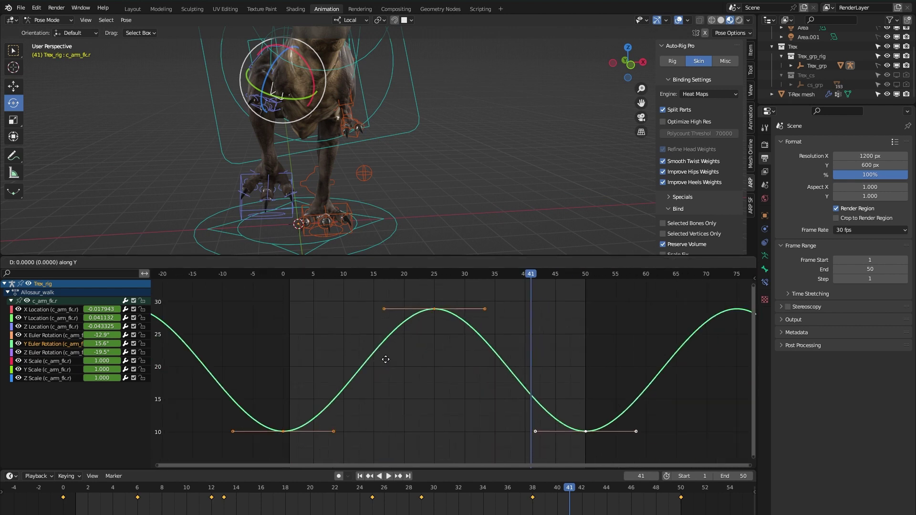
pyautogui.click(454, 345)
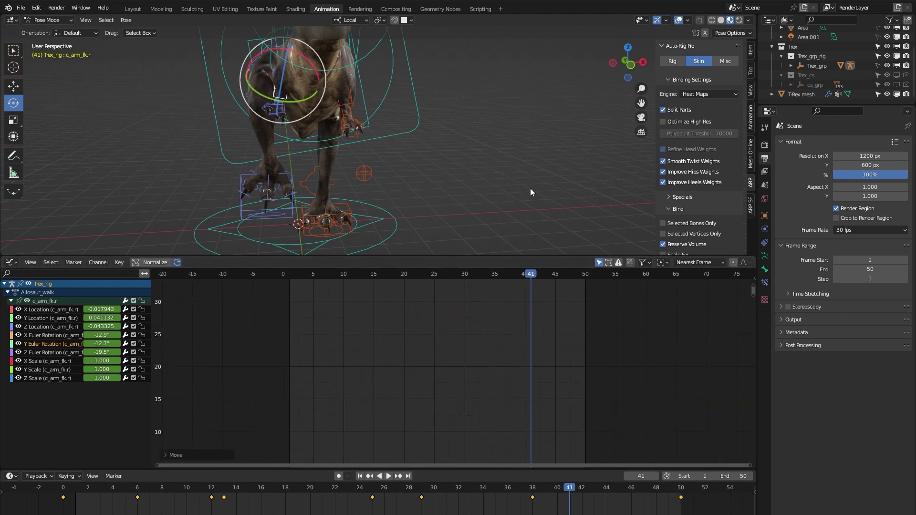
# - Deselect the controllers, enlarge the 3D viewport and play the walk to examine the whole body with the new arm pose
pyautogui.click(537, 153)
pyautogui.moveTo(444, 256); pyautogui.dragTo(465, 415)
pyautogui.moveTo(525, 257); pyautogui.dragTo(458, 261, button='middle')
pyautogui.press('space')
pyautogui.scroll(-5, 461, 258)
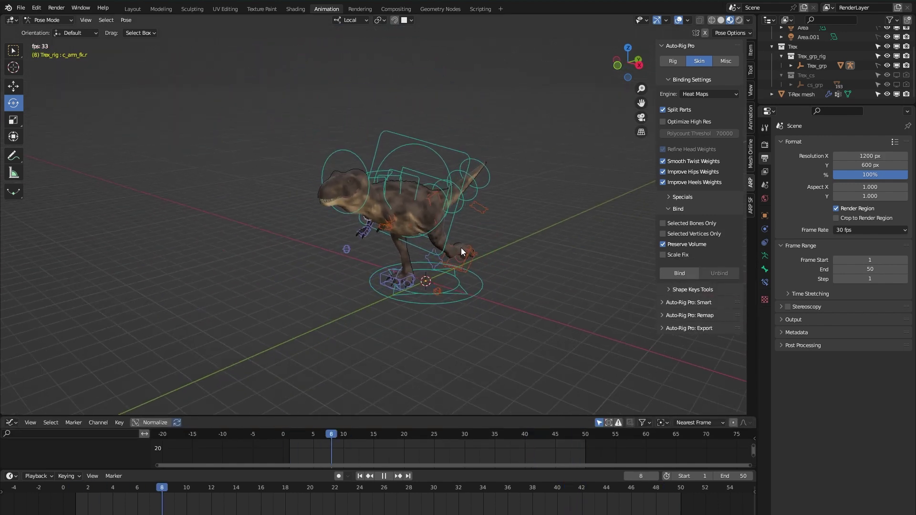
pyautogui.moveTo(516, 256); pyautogui.dragTo(487, 243, button='middle')
pyautogui.moveTo(479, 304); pyautogui.dragTo(453, 300, button='middle')
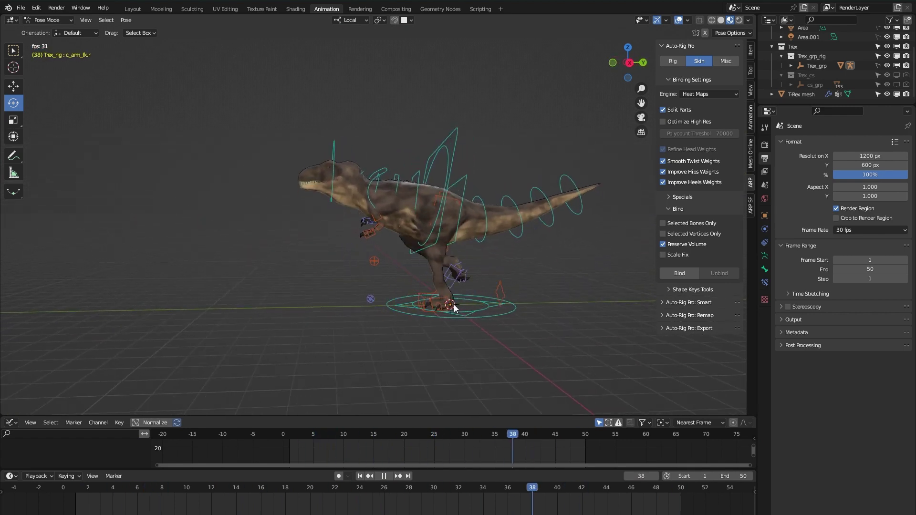
pyautogui.press('space')
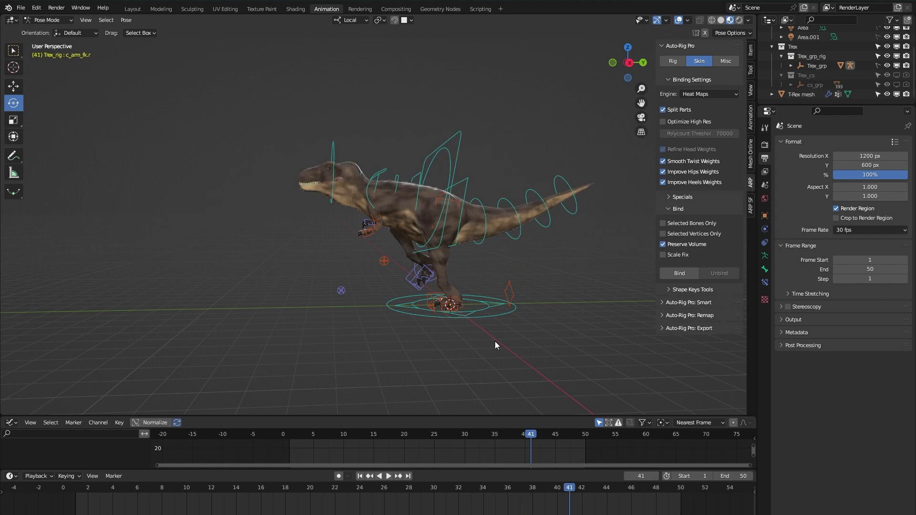
# - Select the left foot controller c_foot_01.l in right orthographic view, enlarge the graph area and scrub to frame 45
pyautogui.press('KP_3')
pyautogui.scroll(6, 491, 336)
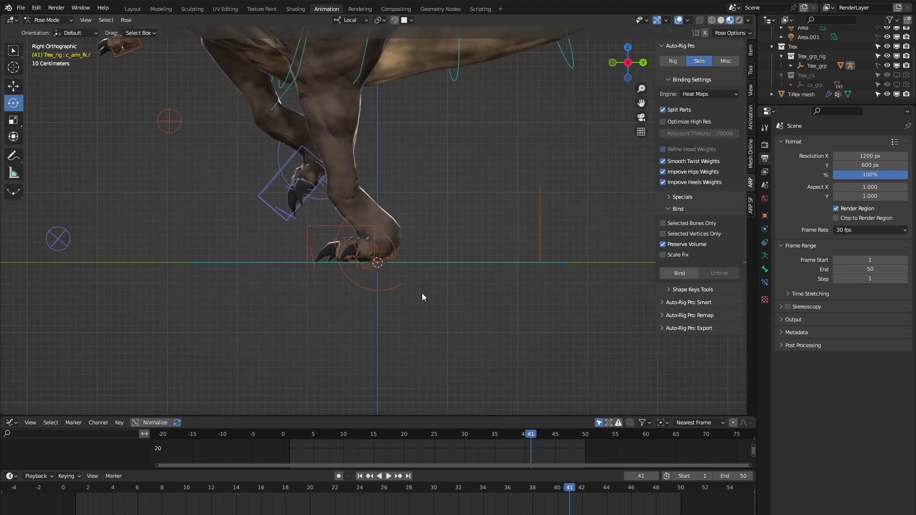
pyautogui.click(388, 287)
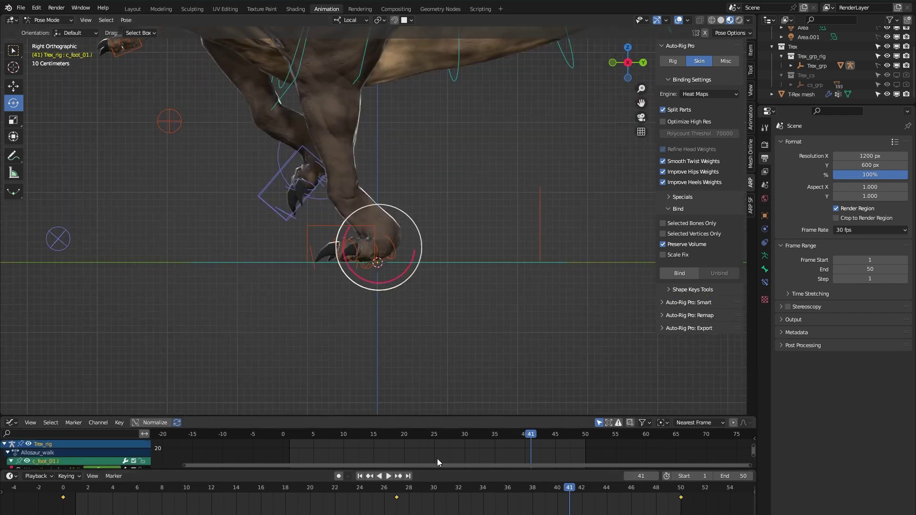
pyautogui.moveTo(443, 417); pyautogui.dragTo(458, 281)
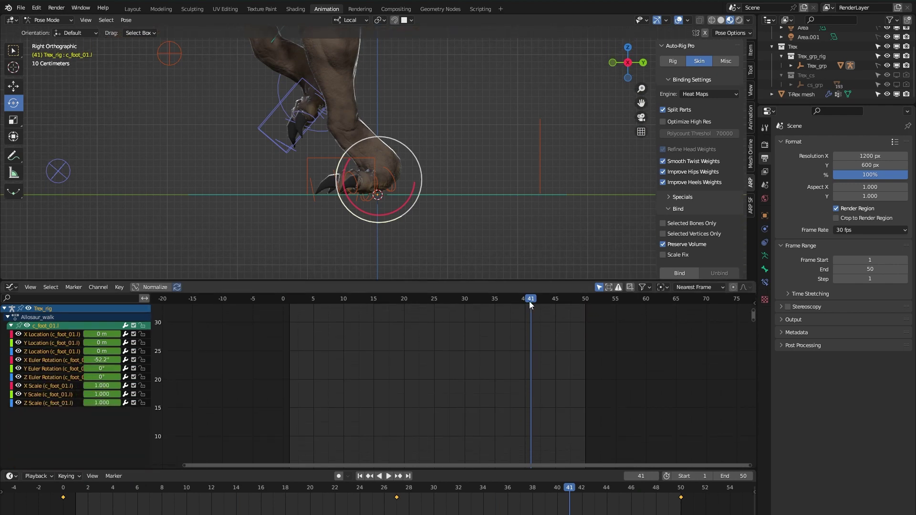
pyautogui.moveTo(529, 299); pyautogui.dragTo(554, 340)
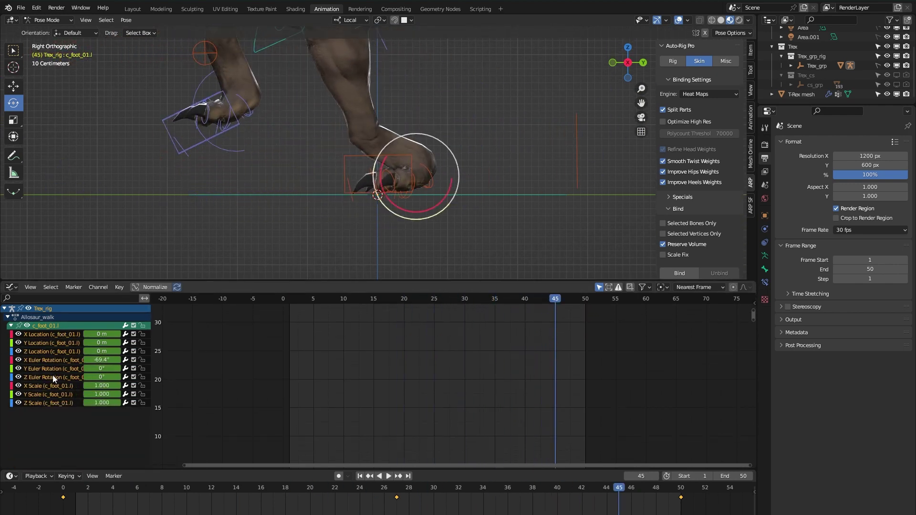
# - At frame 47, raise the c_foot_01.l X Euler Rotation keyframes at frames 0 and 50 to about -57°
pyautogui.click(44, 362)
pyautogui.press('Home')
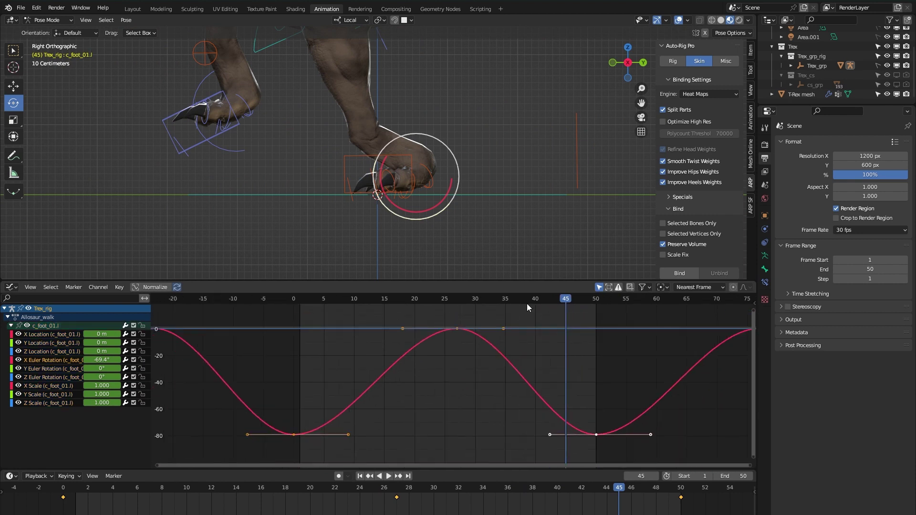
pyautogui.moveTo(564, 301); pyautogui.dragTo(578, 372)
pyautogui.moveTo(622, 405); pyautogui.dragTo(279, 453)
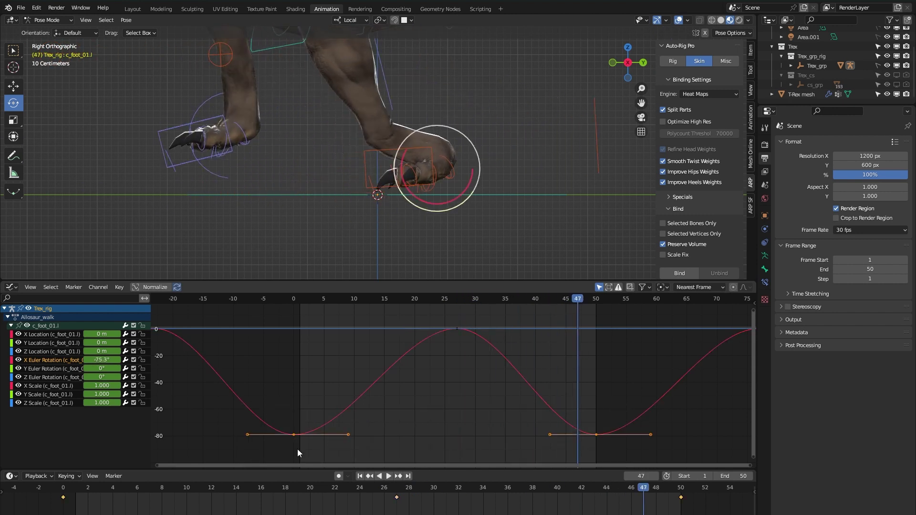
pyautogui.press('g')
pyautogui.press('y')
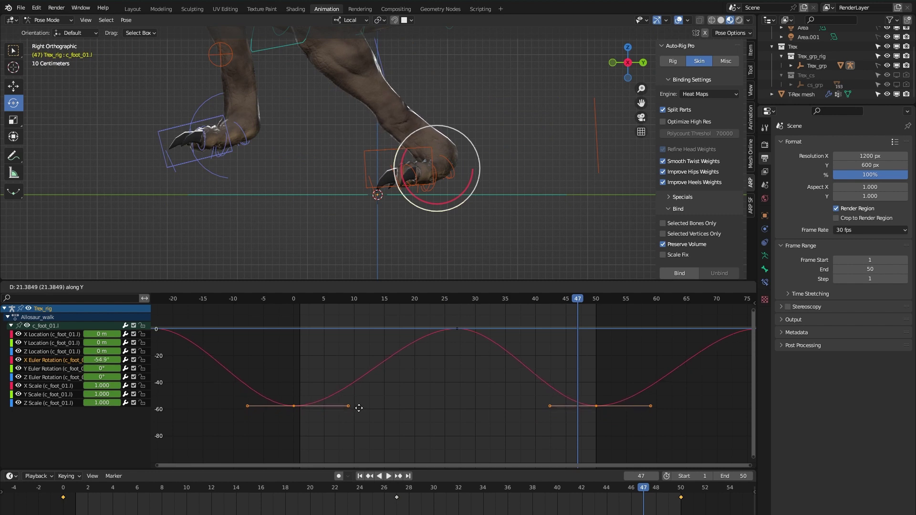
pyautogui.click(359, 407)
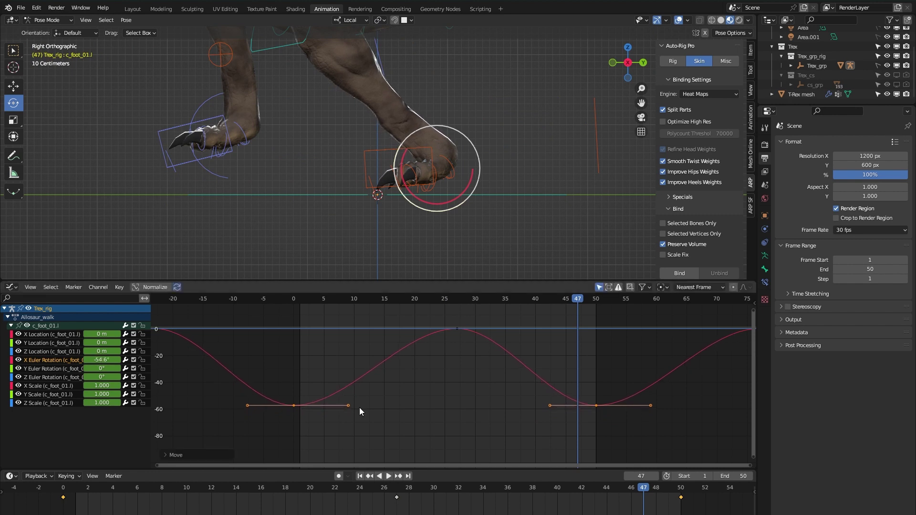
# - Select the right foot controller c_foot_01.r and raise its X Euler Rotation keyframe at frame 26 to about -60°
pyautogui.click(208, 99)
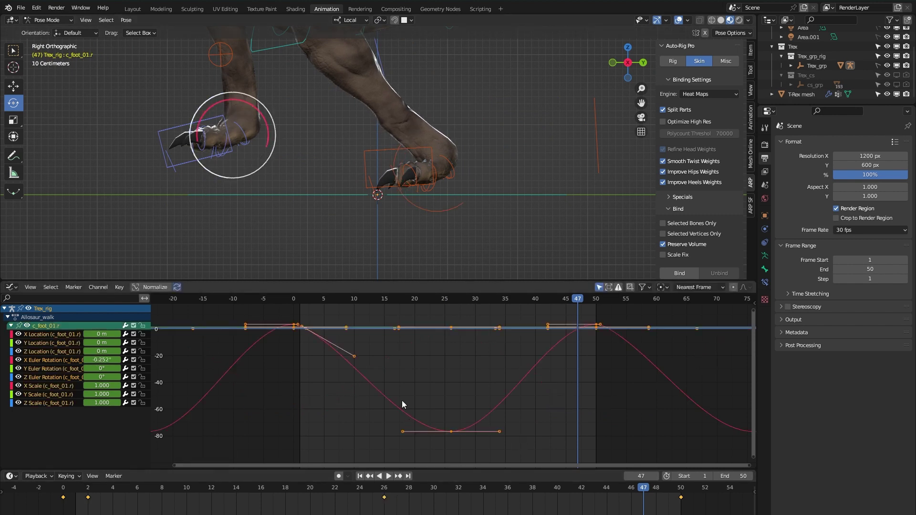
pyautogui.moveTo(387, 487)
pyautogui.mouseDown()
pyautogui.moveTo(366, 495)
pyautogui.moveTo(382, 496)
pyautogui.mouseUp()
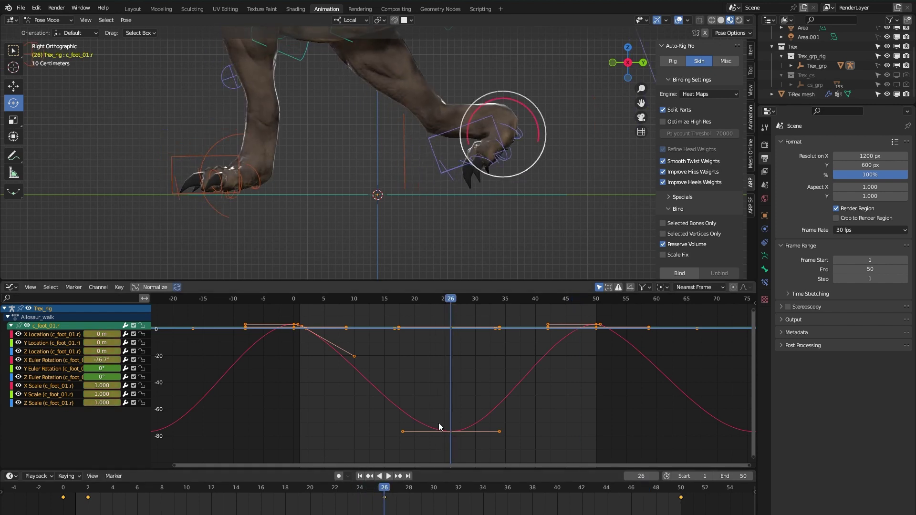
pyautogui.moveTo(430, 387); pyautogui.dragTo(475, 446)
pyautogui.press('g')
pyautogui.press('y')
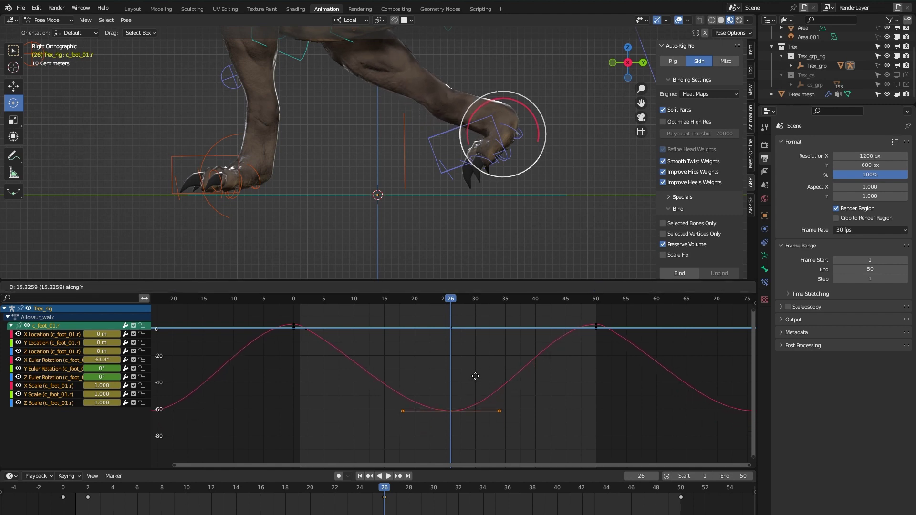
pyautogui.click(477, 375)
# - Play the walk in an enlarged 3D viewport, examine it from several sides with the overlays hidden, and show the overlays again
pyautogui.press('space')
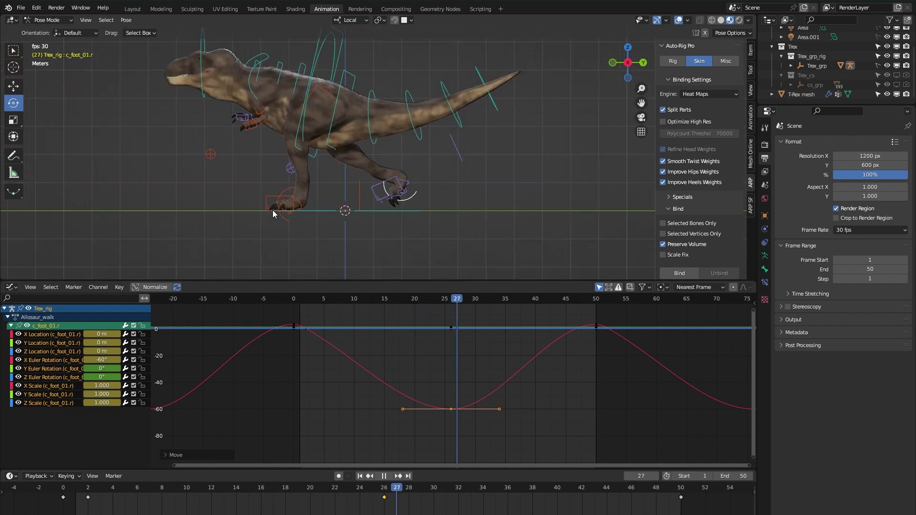
pyautogui.moveTo(253, 280); pyautogui.dragTo(252, 351)
pyautogui.moveTo(212, 265); pyautogui.dragTo(351, 251, button='middle')
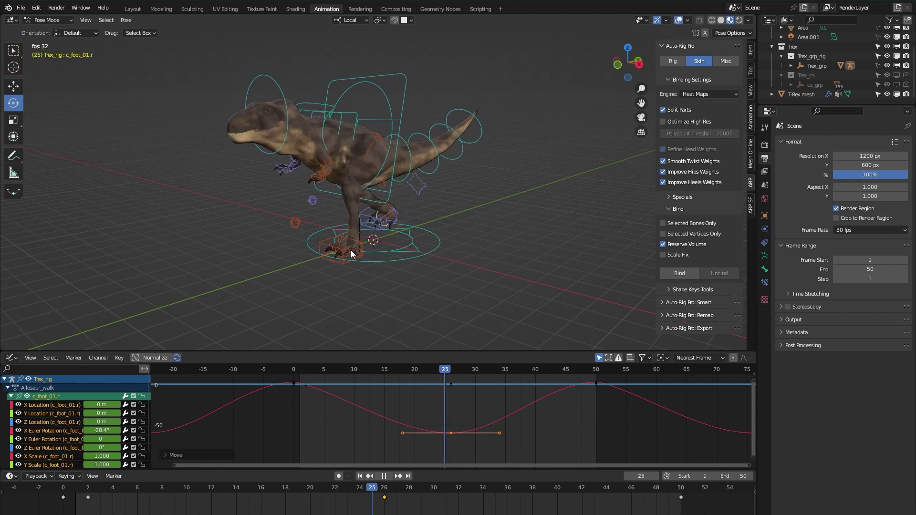
pyautogui.hotkey('shift', 'alt', 'z')
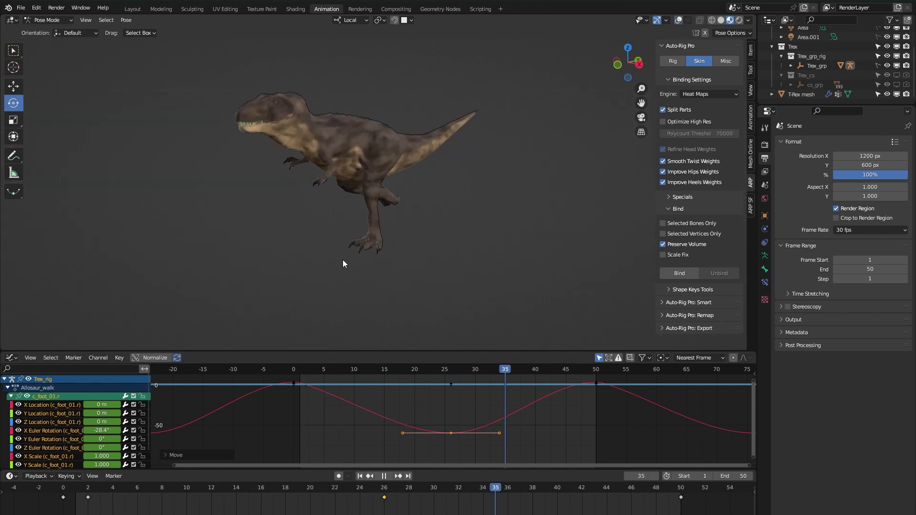
pyautogui.moveTo(480, 278); pyautogui.dragTo(118, 274, button='middle')
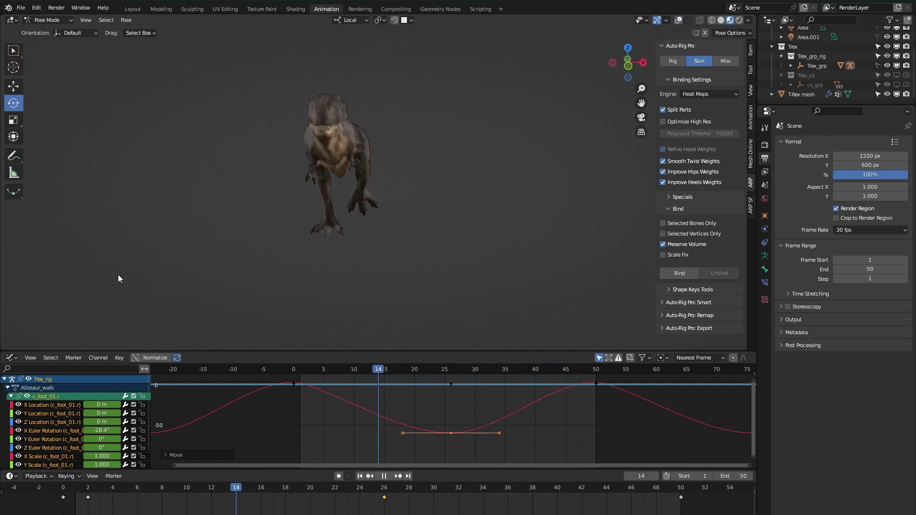
pyautogui.moveTo(119, 270); pyautogui.dragTo(38, 271, button='middle')
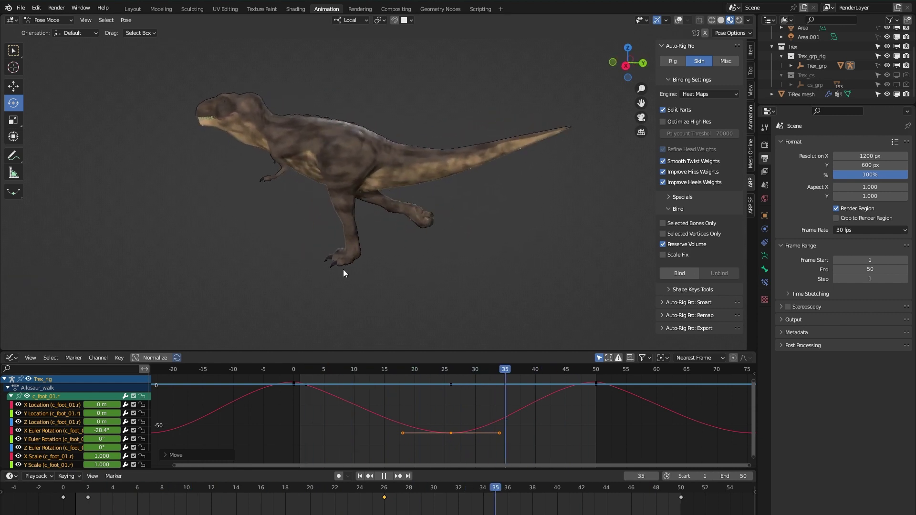
pyautogui.moveTo(500, 243); pyautogui.dragTo(589, 238, button='middle')
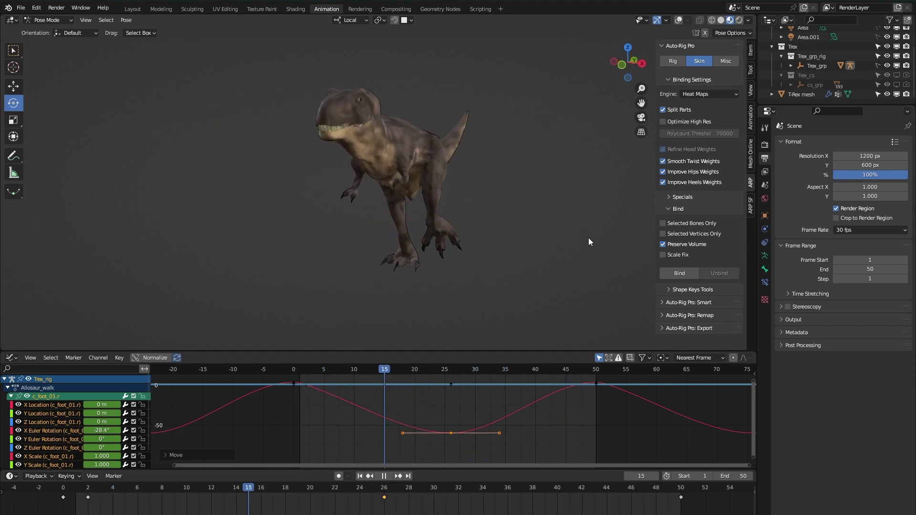
pyautogui.hotkey('shift', 'alt', 'z')
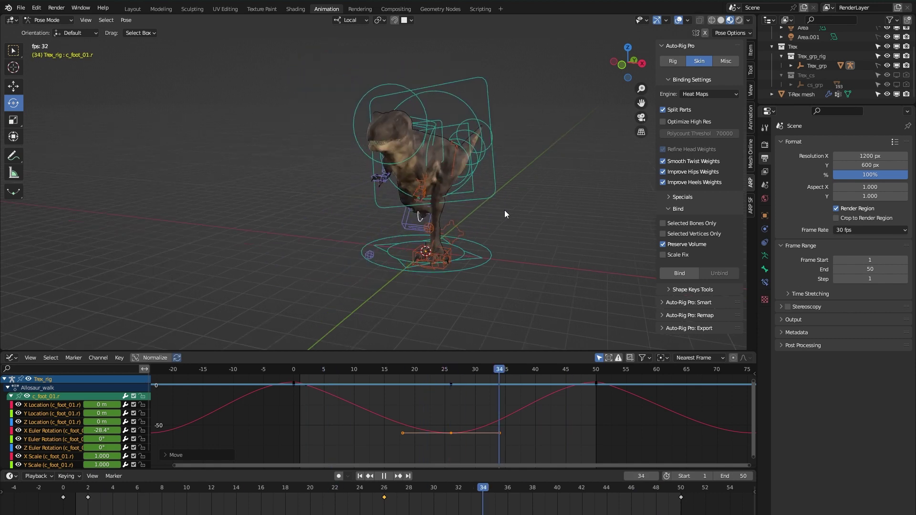
pyautogui.moveTo(514, 209); pyautogui.dragTo(493, 209, button='middle')
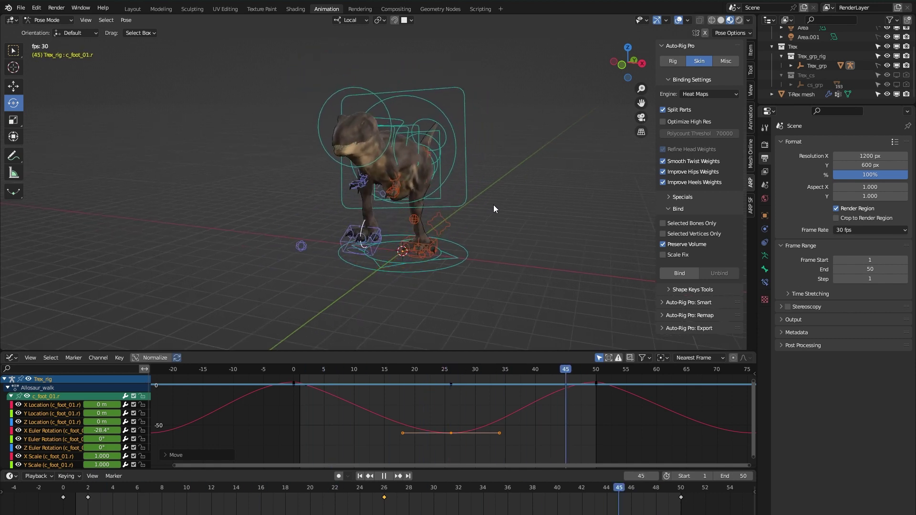